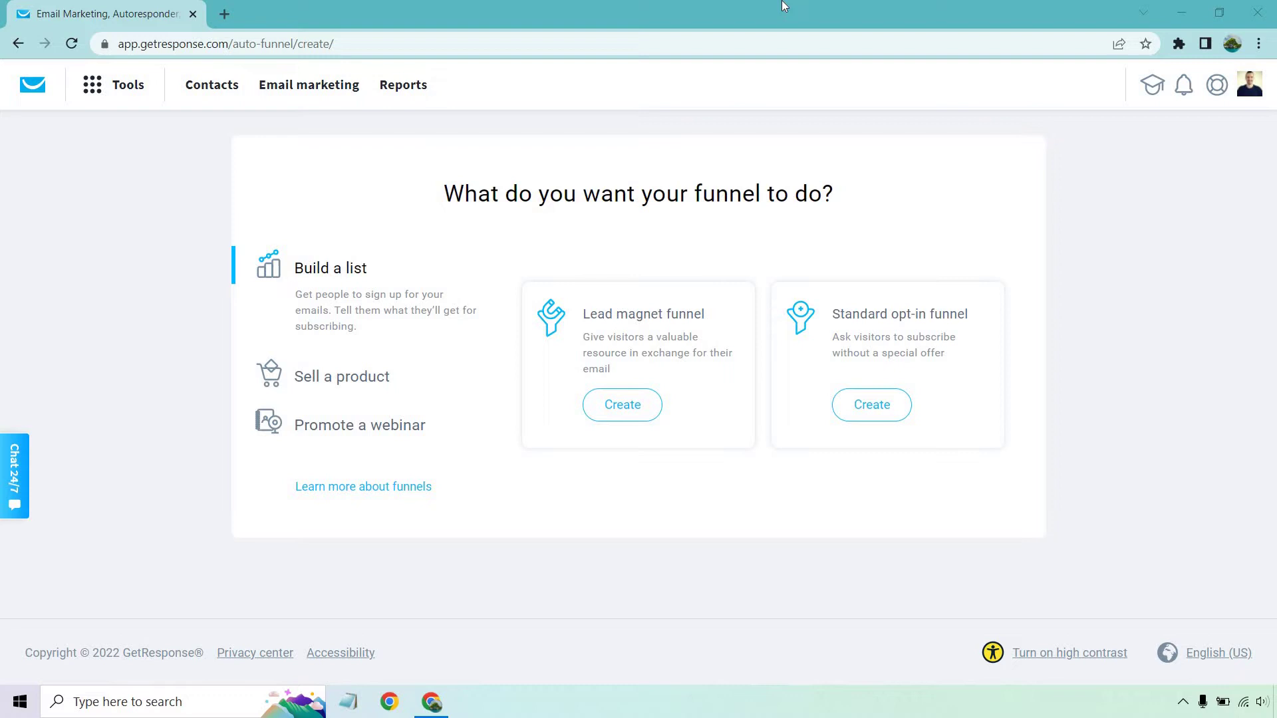
Step: Create a lead magnet funnel named 'Quick Lead Magnet Funnel' and save the name
click(98, 94)
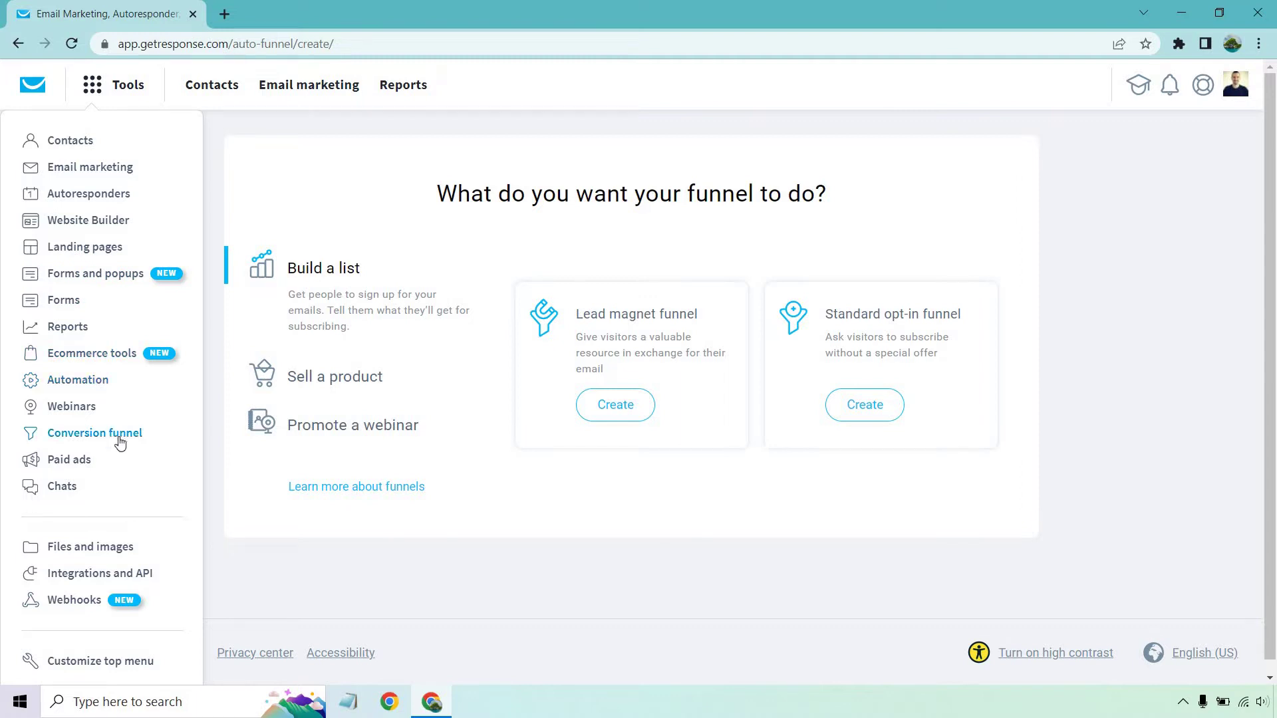
click(1179, 335)
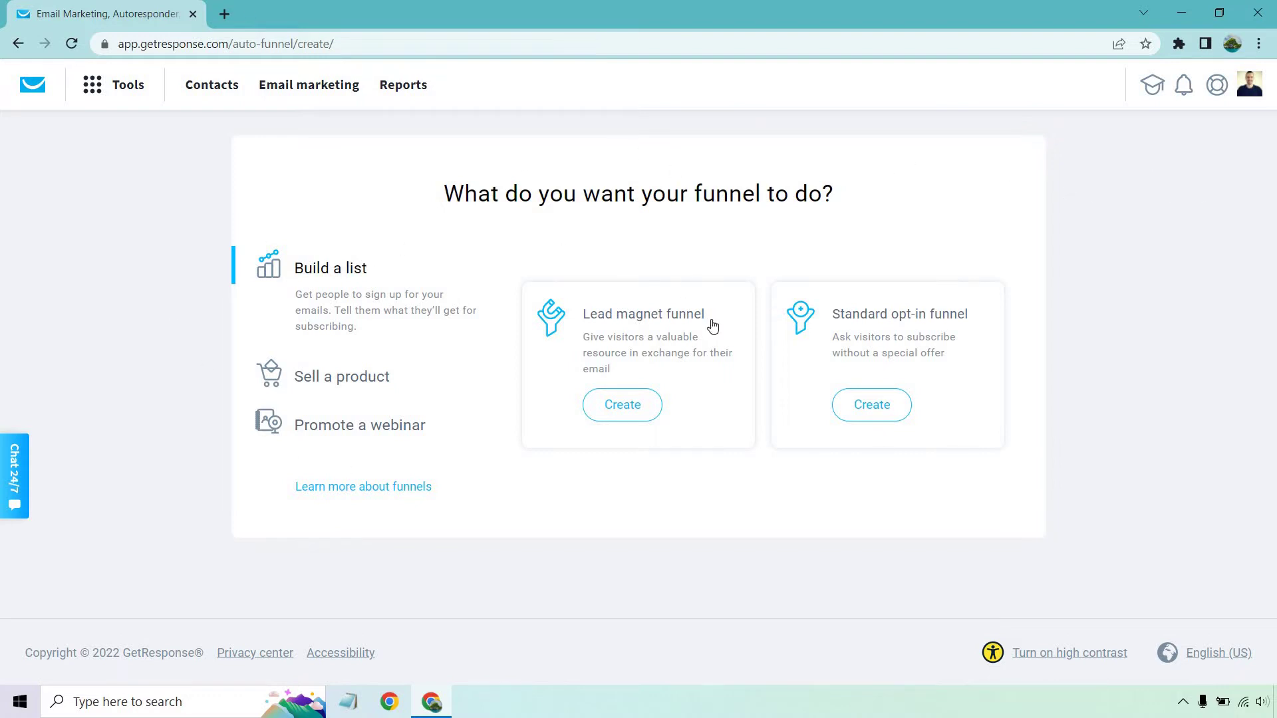
click(626, 406)
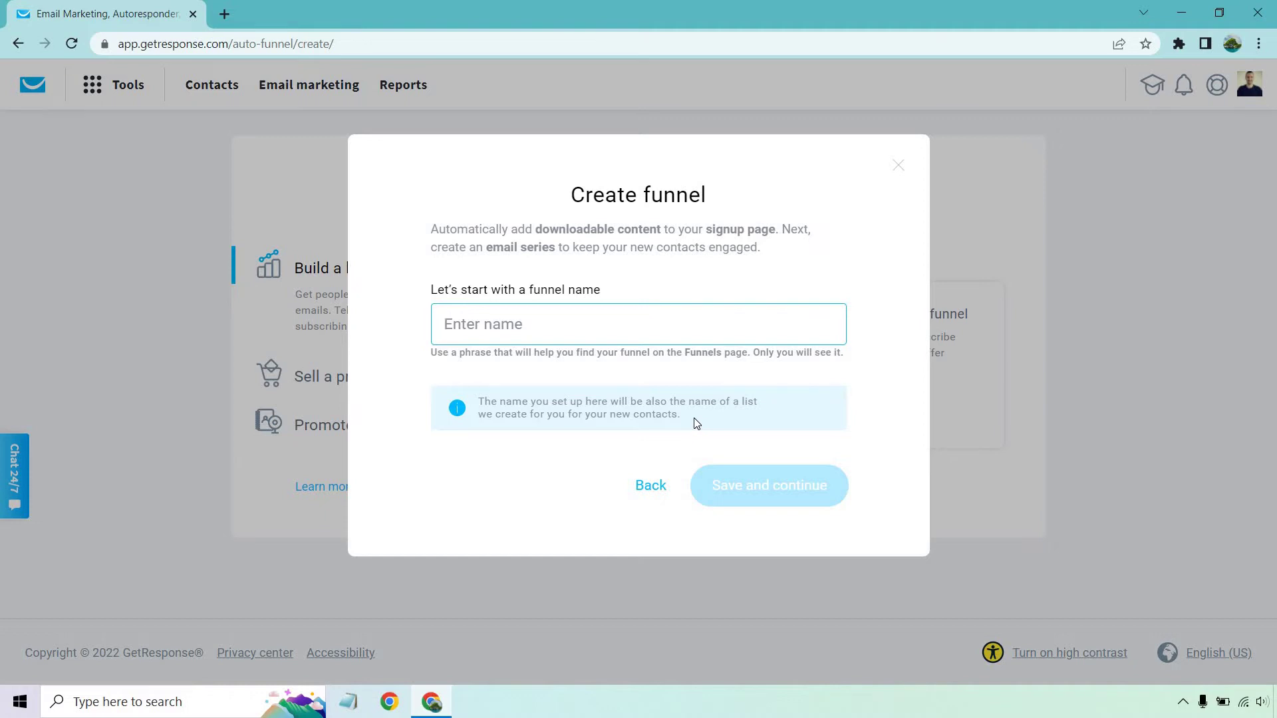
text(Quick Lead Magnet Funnel)
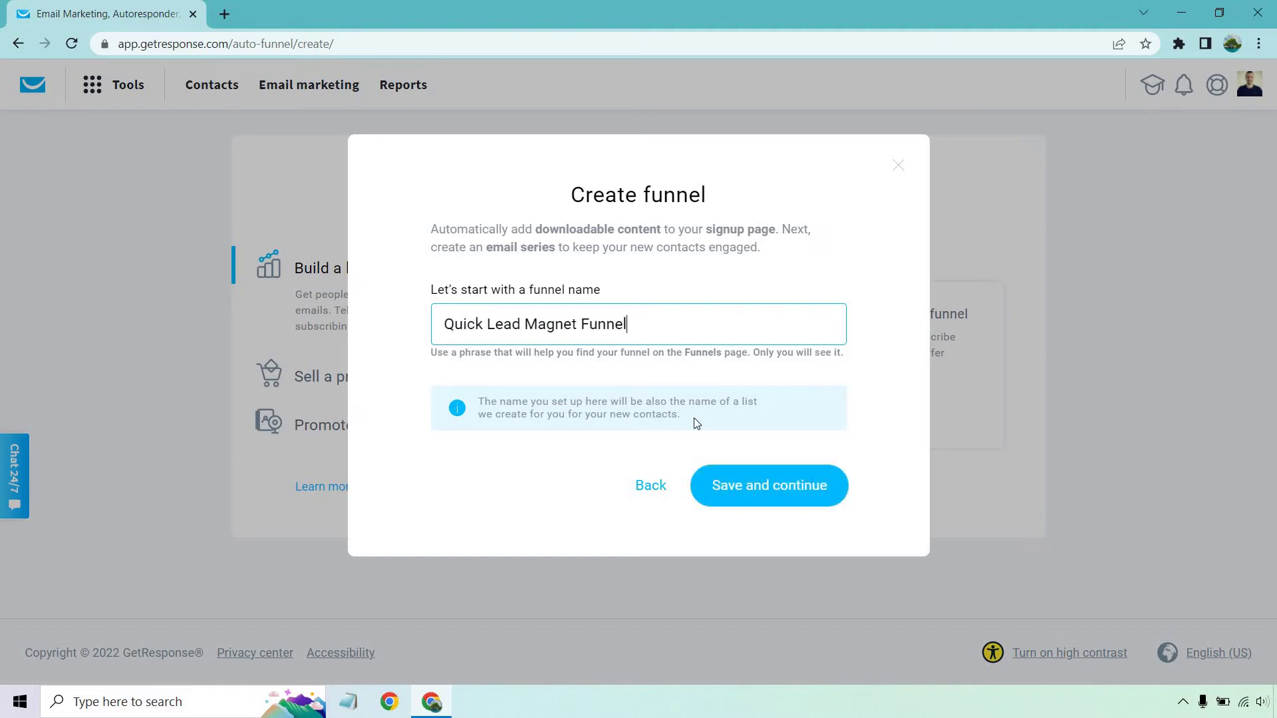
click(739, 486)
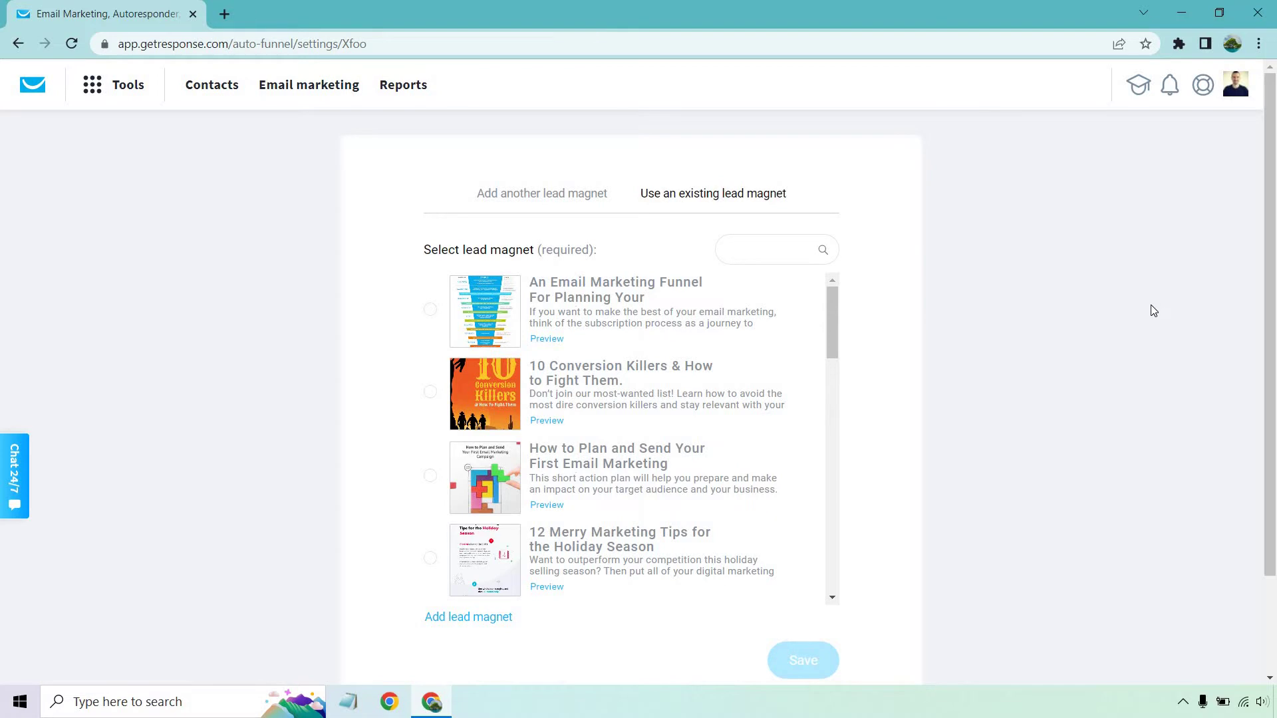
Step: Look through the existing lead magnets, then switch to the Add another lead magnet form
scroll(1153, 311, down, 1)
scroll(1153, 310, up, 1)
drag(835, 315, 833, 399)
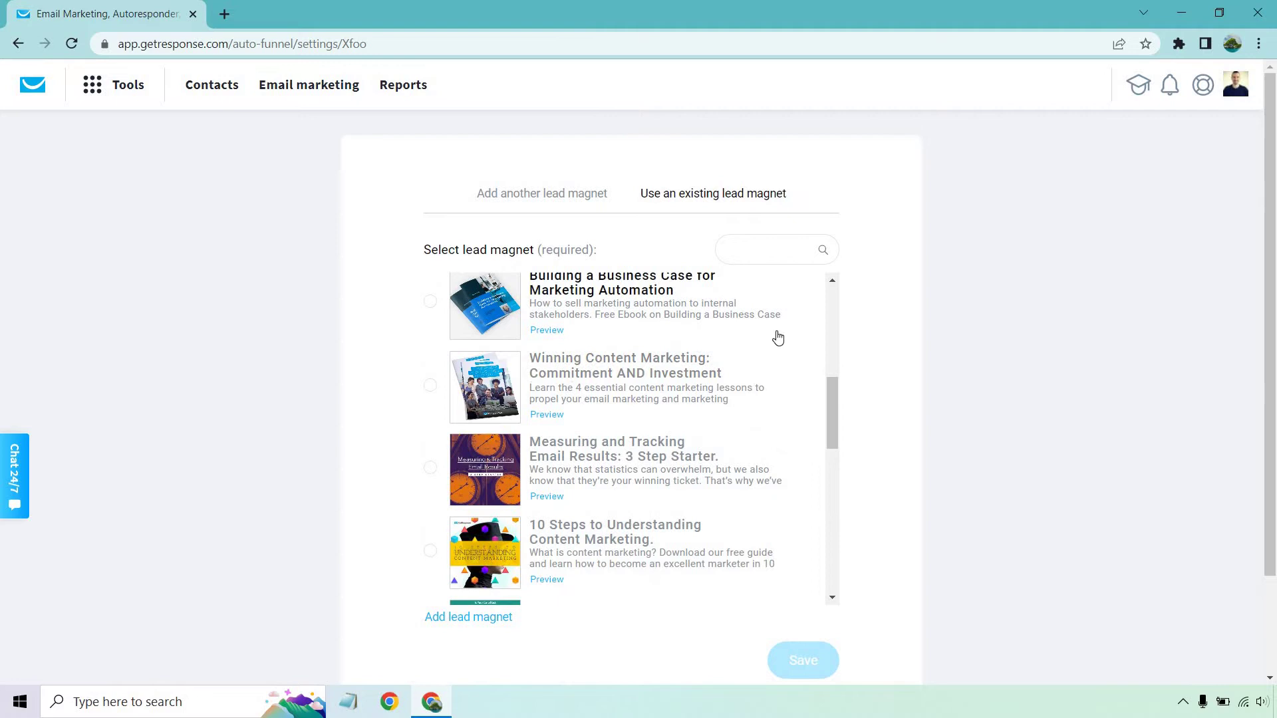
scroll(777, 337, down, 3)
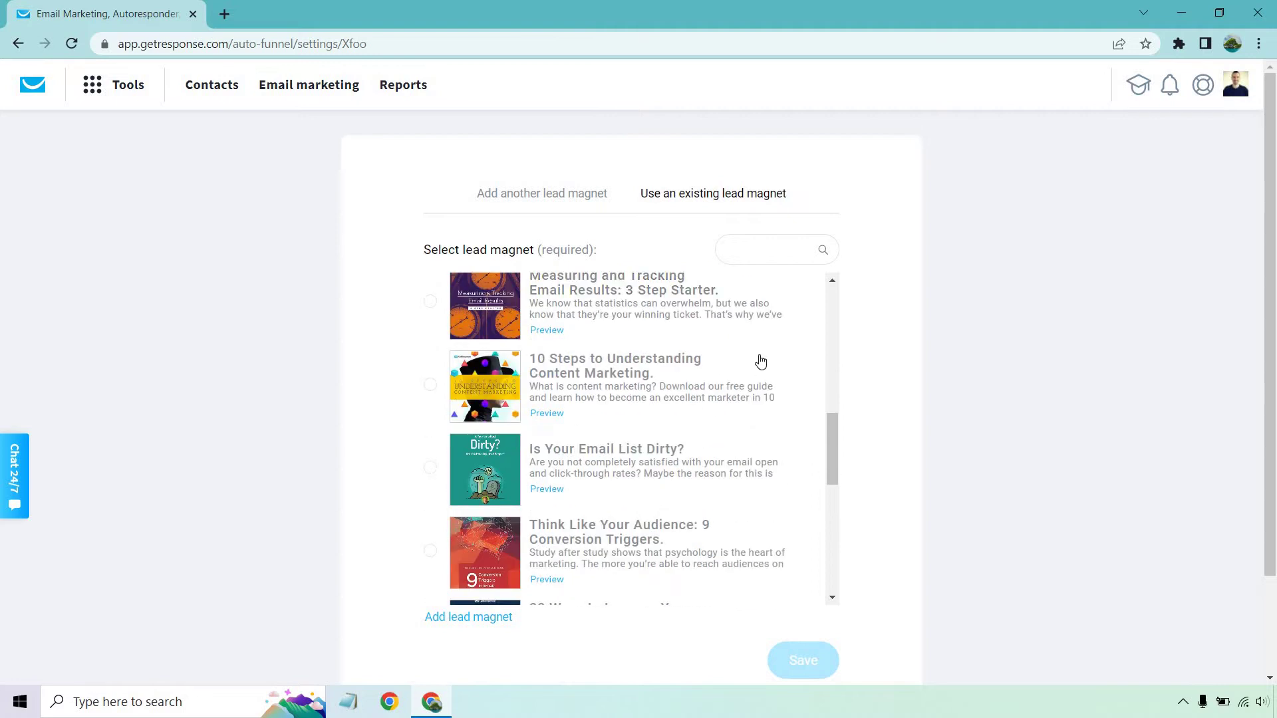
scroll(746, 371, down, 2)
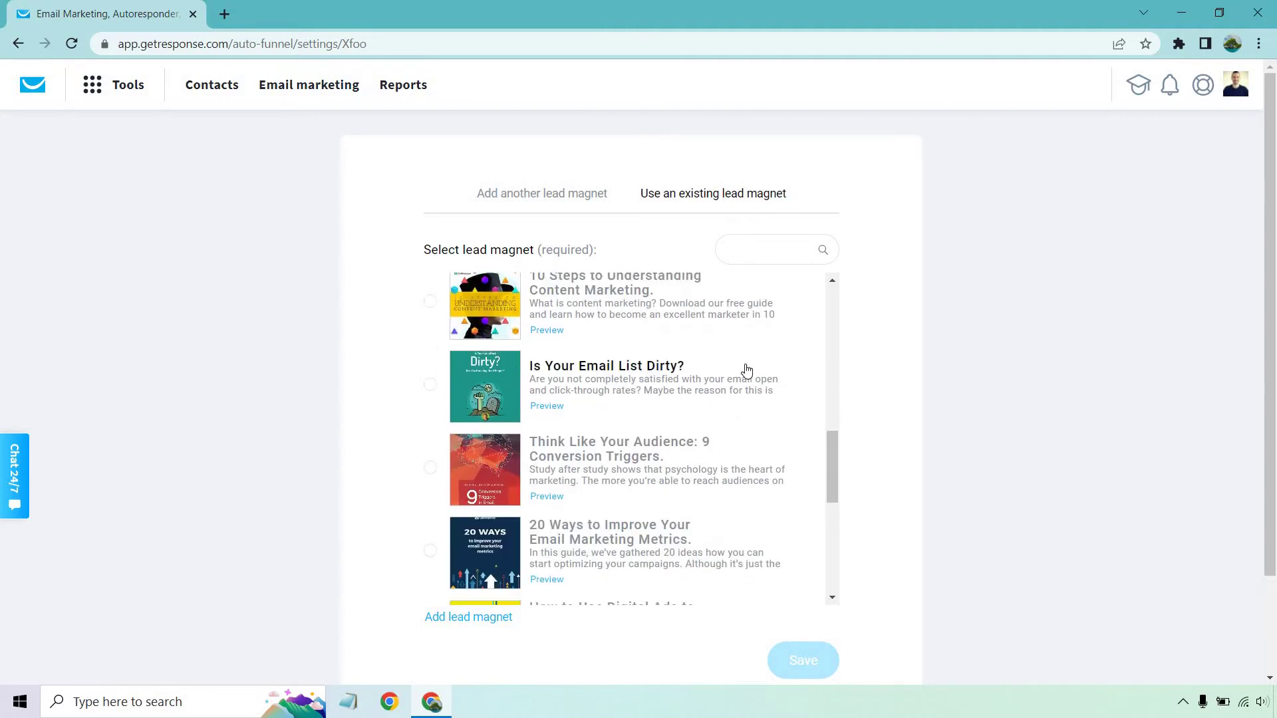
scroll(746, 368, down, 3)
scroll(746, 367, down, 2)
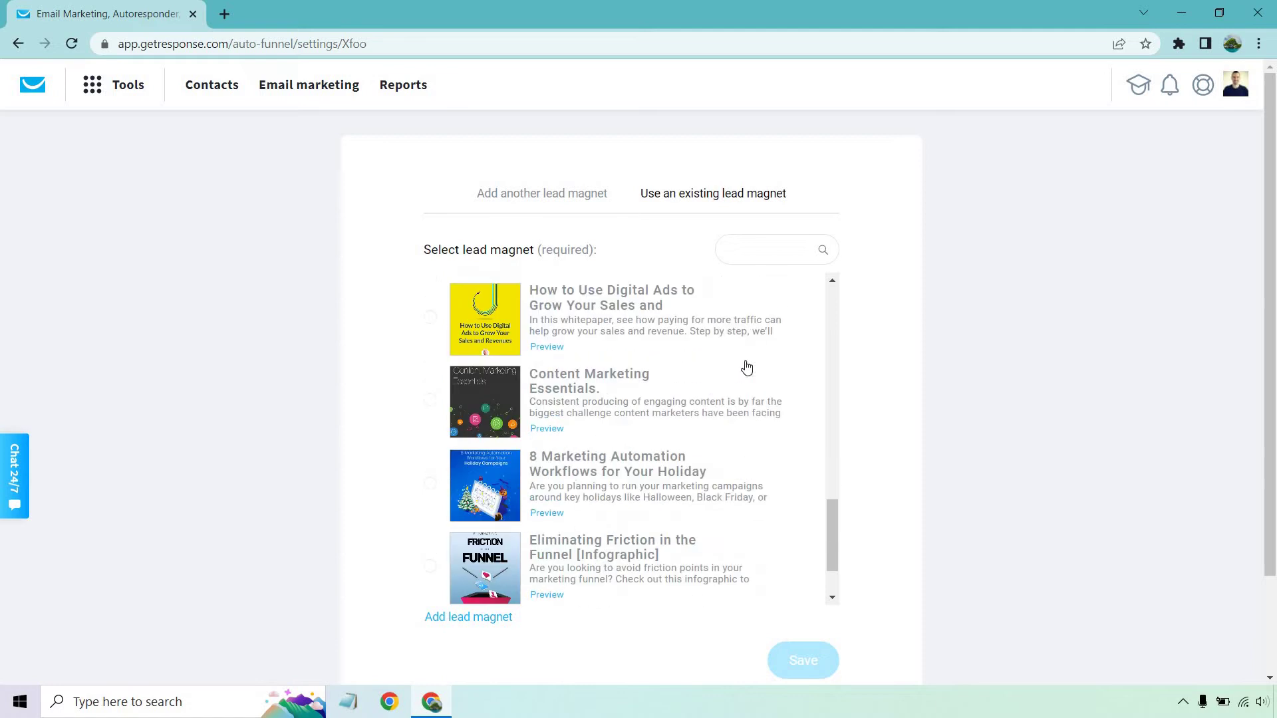
scroll(746, 368, down, 1)
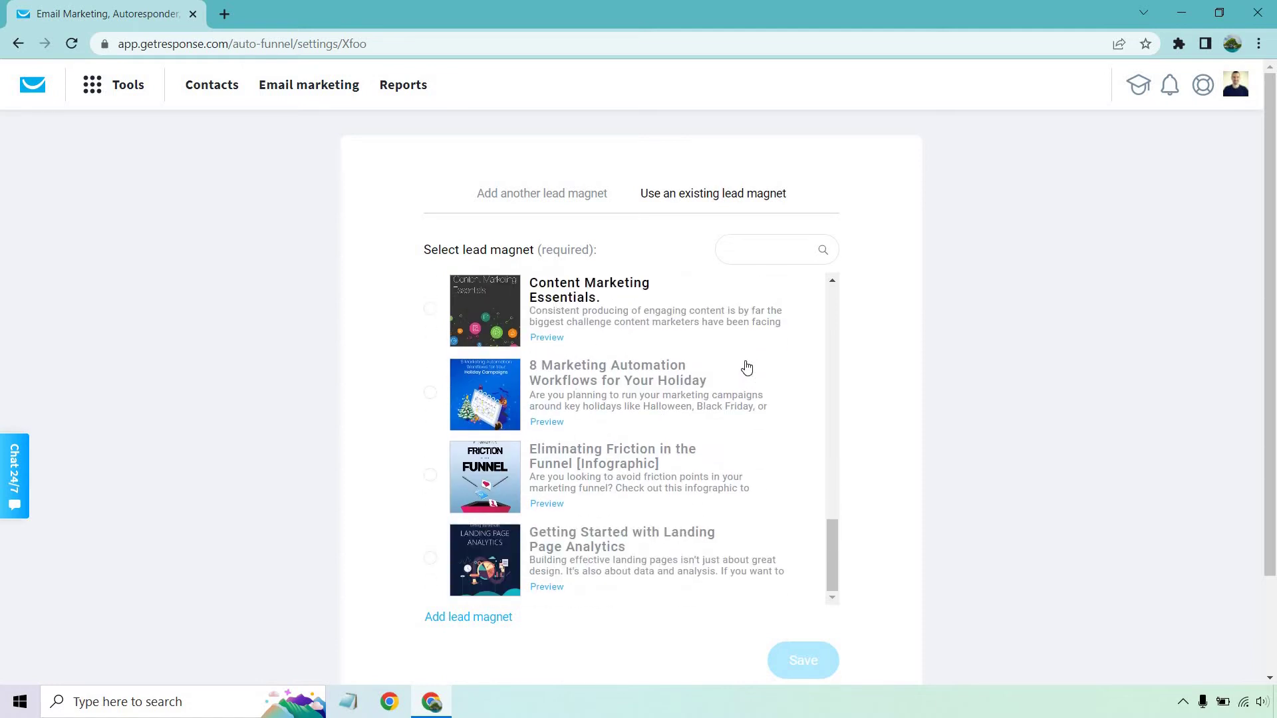
scroll(754, 404, up, 5)
scroll(759, 407, up, 6)
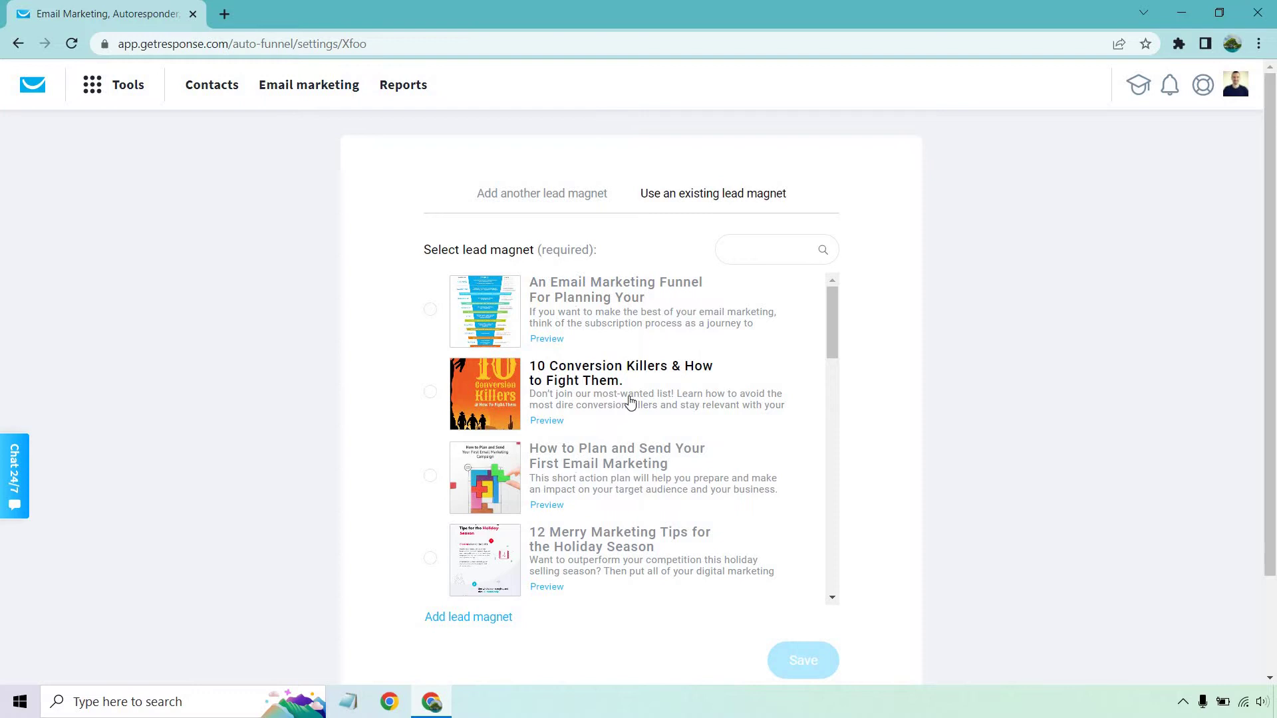
click(527, 199)
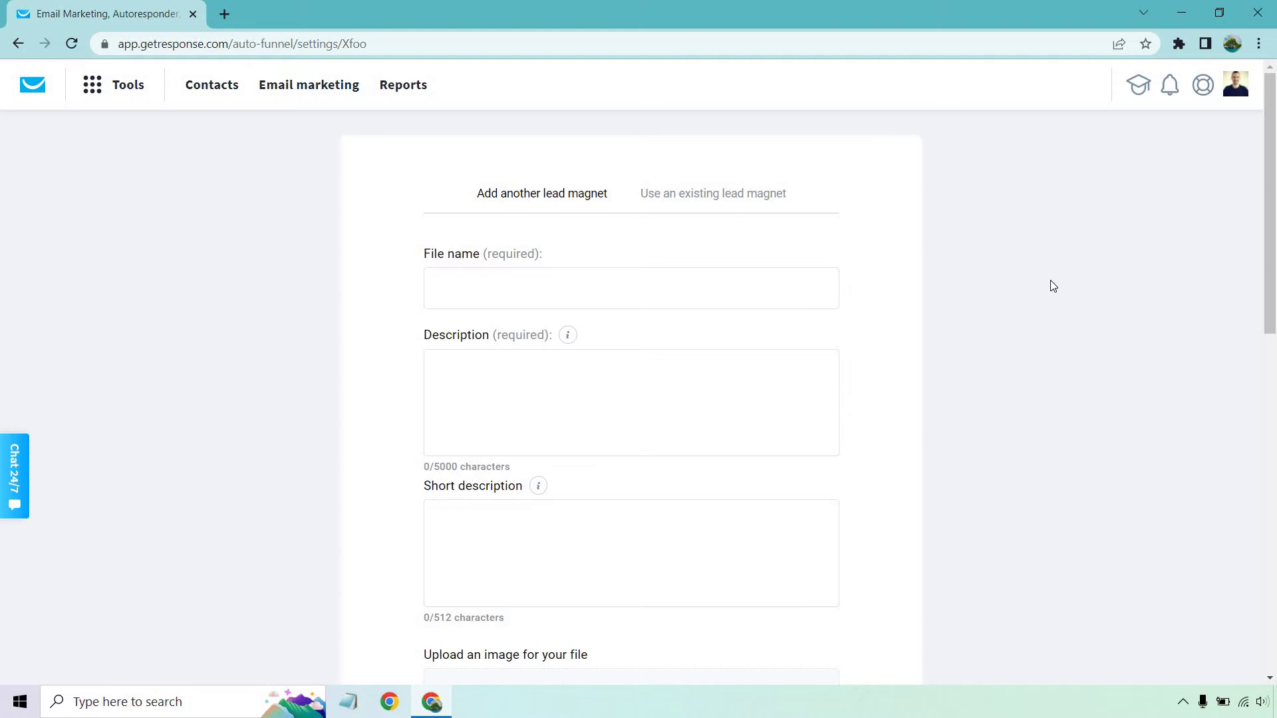
Step: Select the existing '10 Steps to Understanding Content Marketing' ebook as the lead magnet and save
drag(1274, 198, 1275, 525)
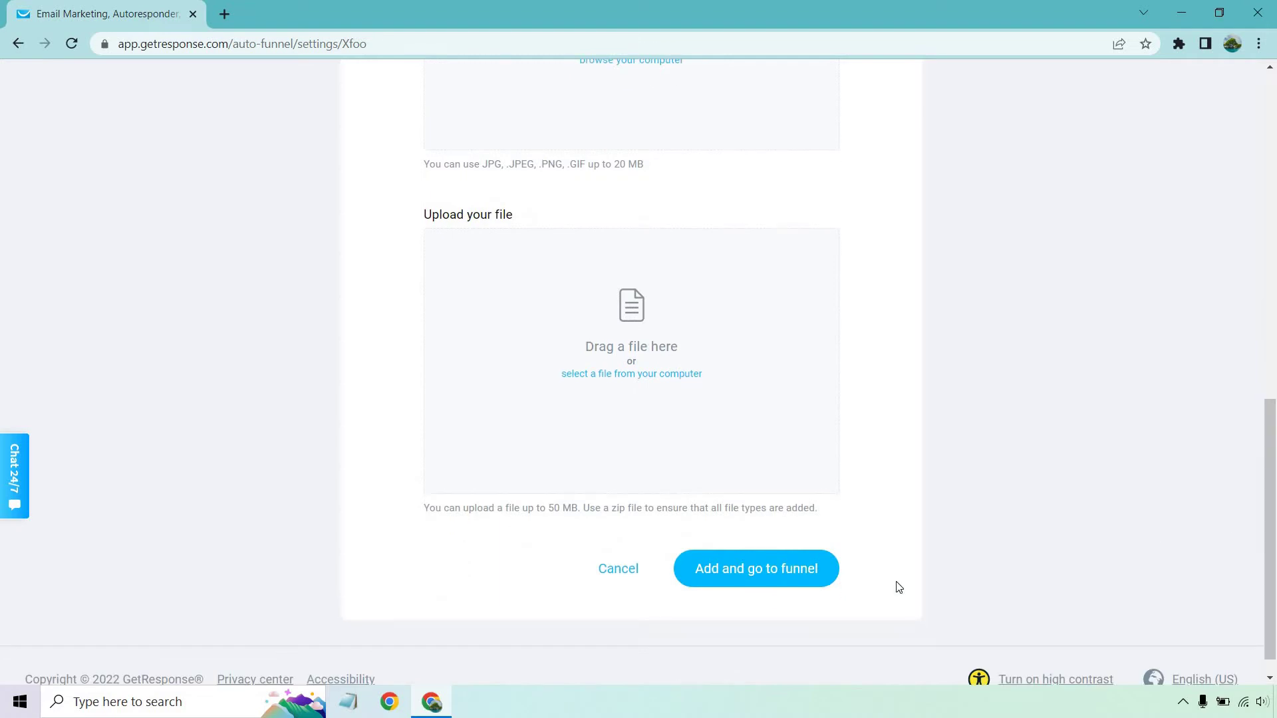
scroll(1134, 488, up, 10)
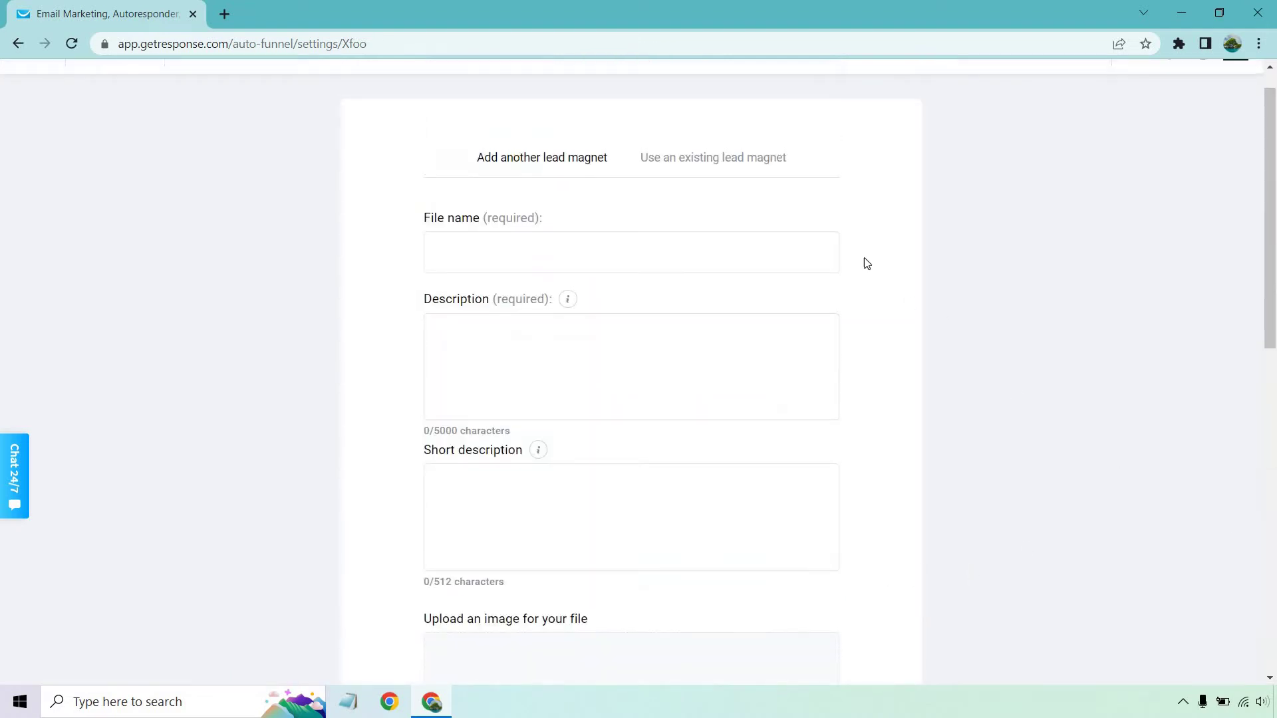
click(764, 168)
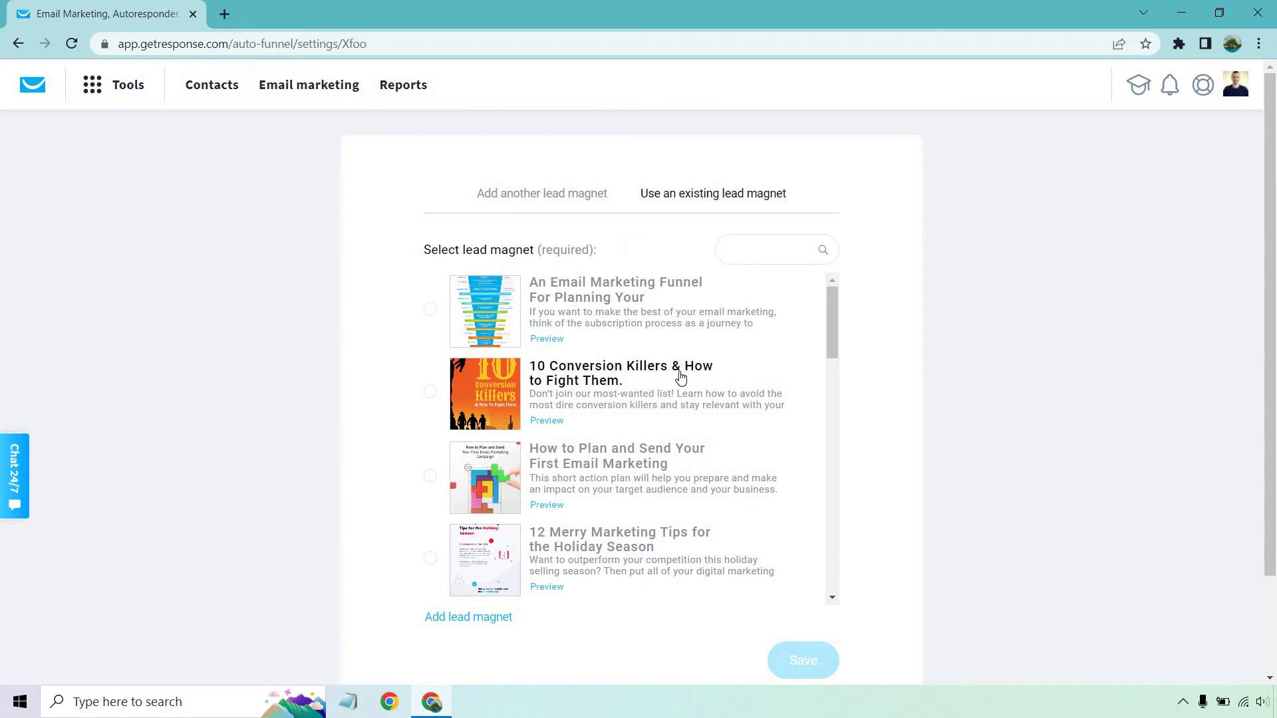
scroll(680, 377, down, 3)
scroll(680, 377, down, 6)
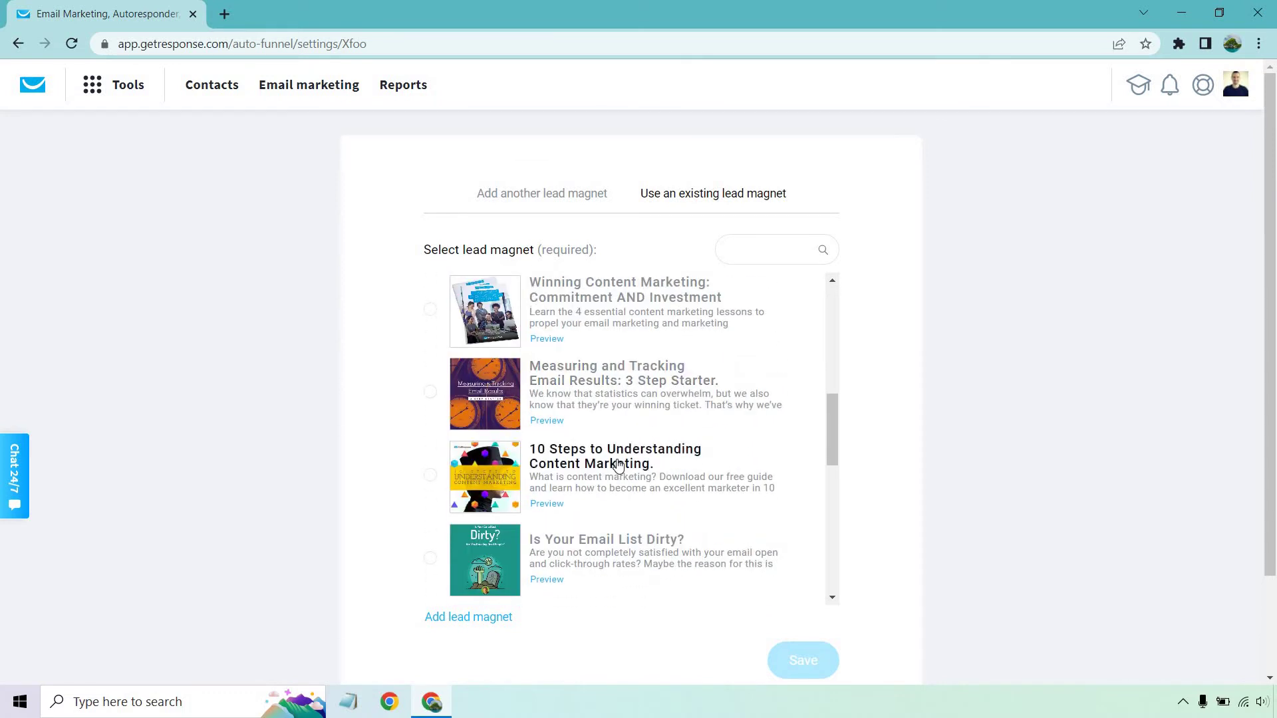
click(617, 466)
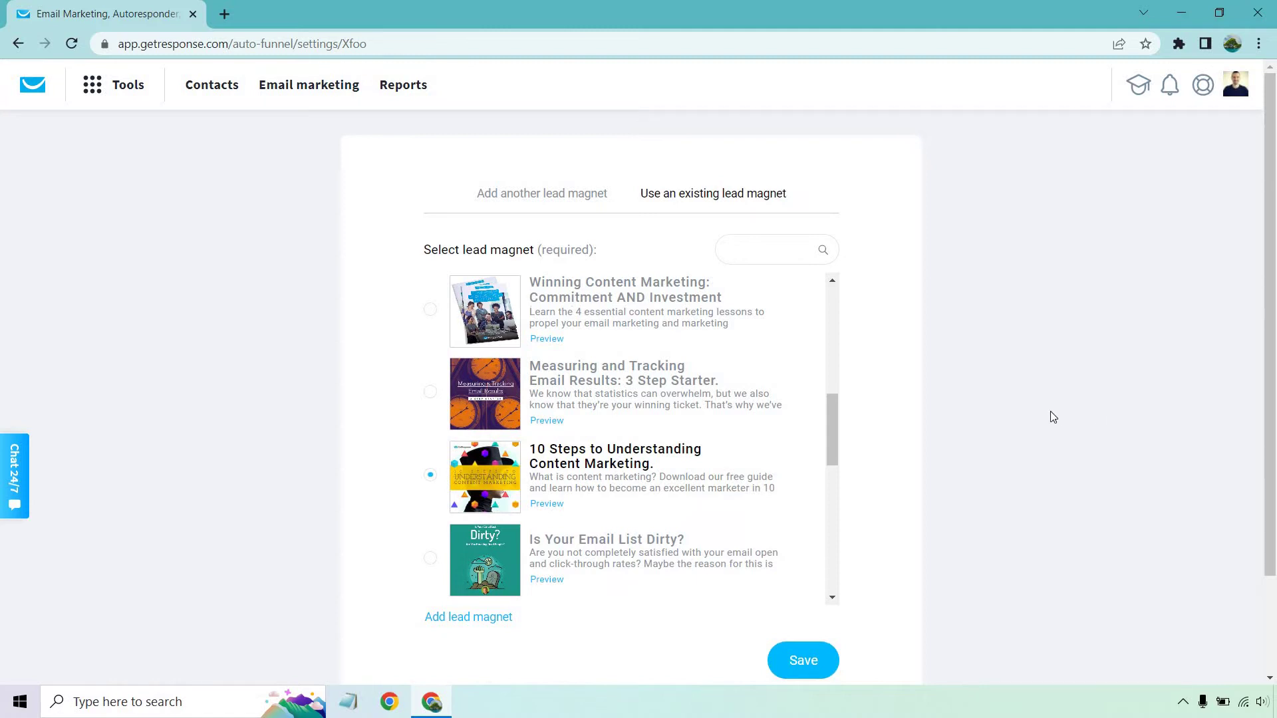
scroll(998, 465, down, 1)
click(806, 578)
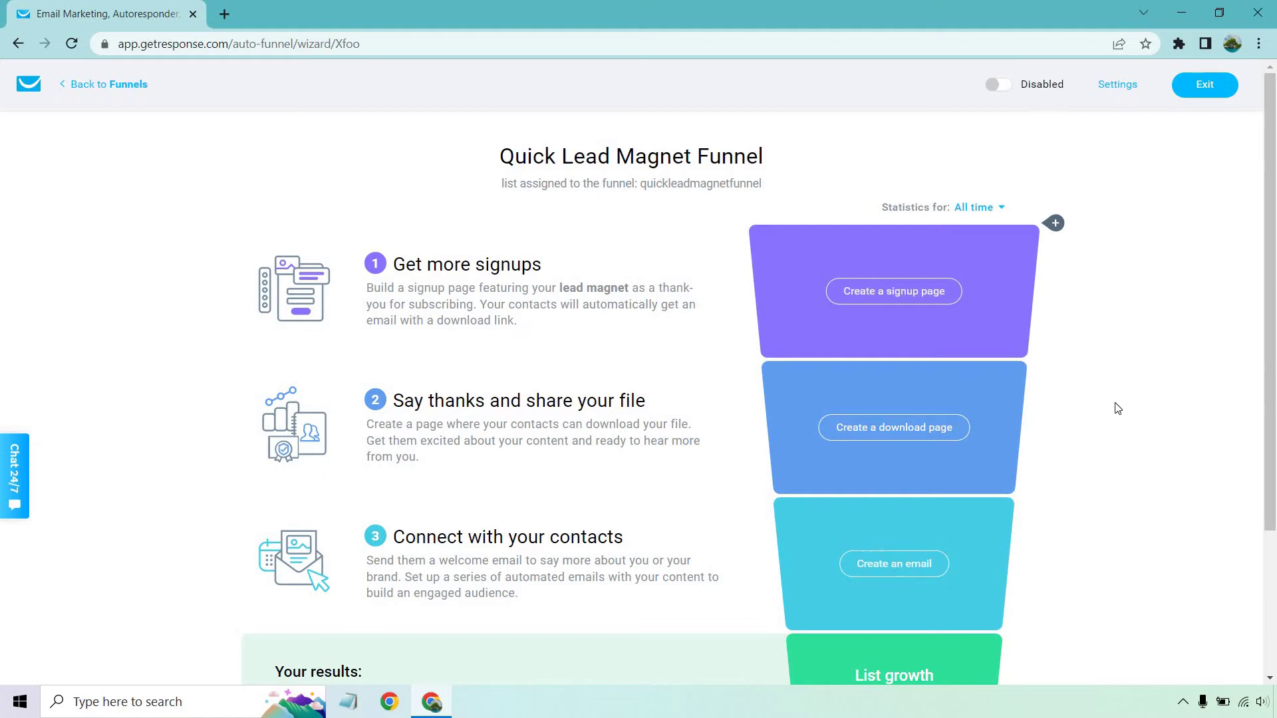
Step: Build the signup page 'Lead Magnet Sales Funnel' from the Lead magnet - General sales funnel template
click(893, 293)
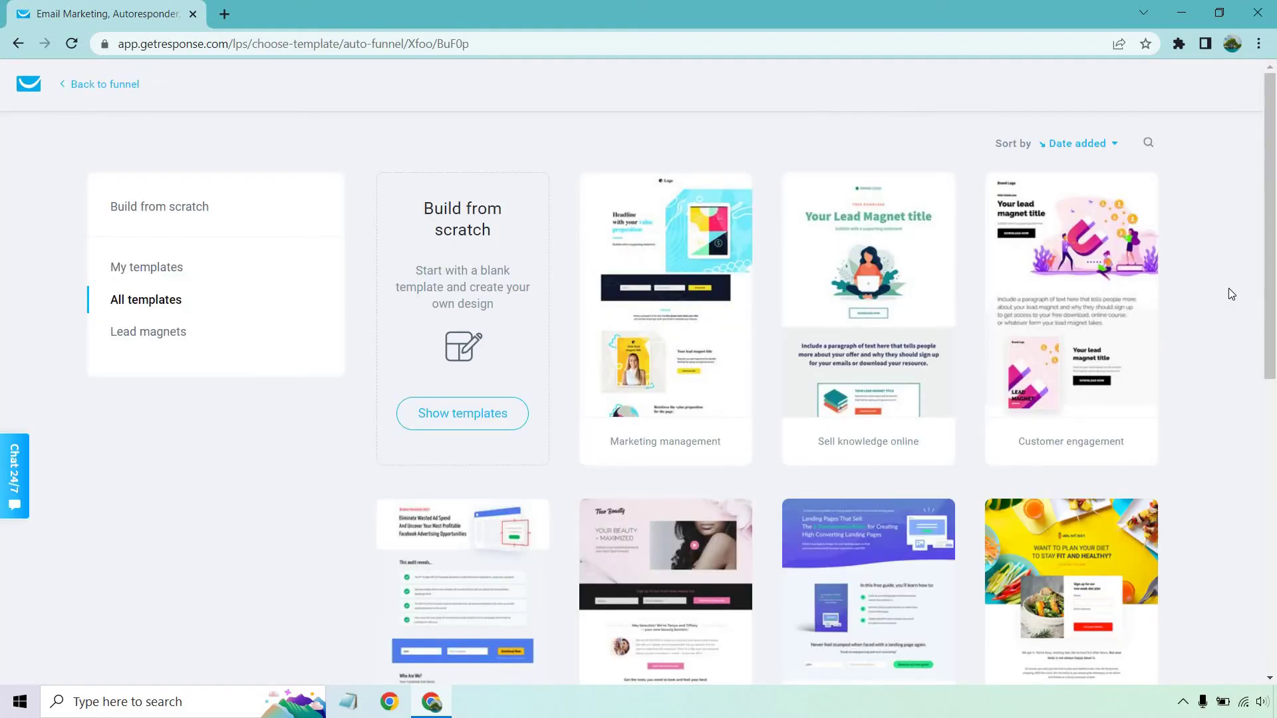
scroll(1226, 293, down, 9)
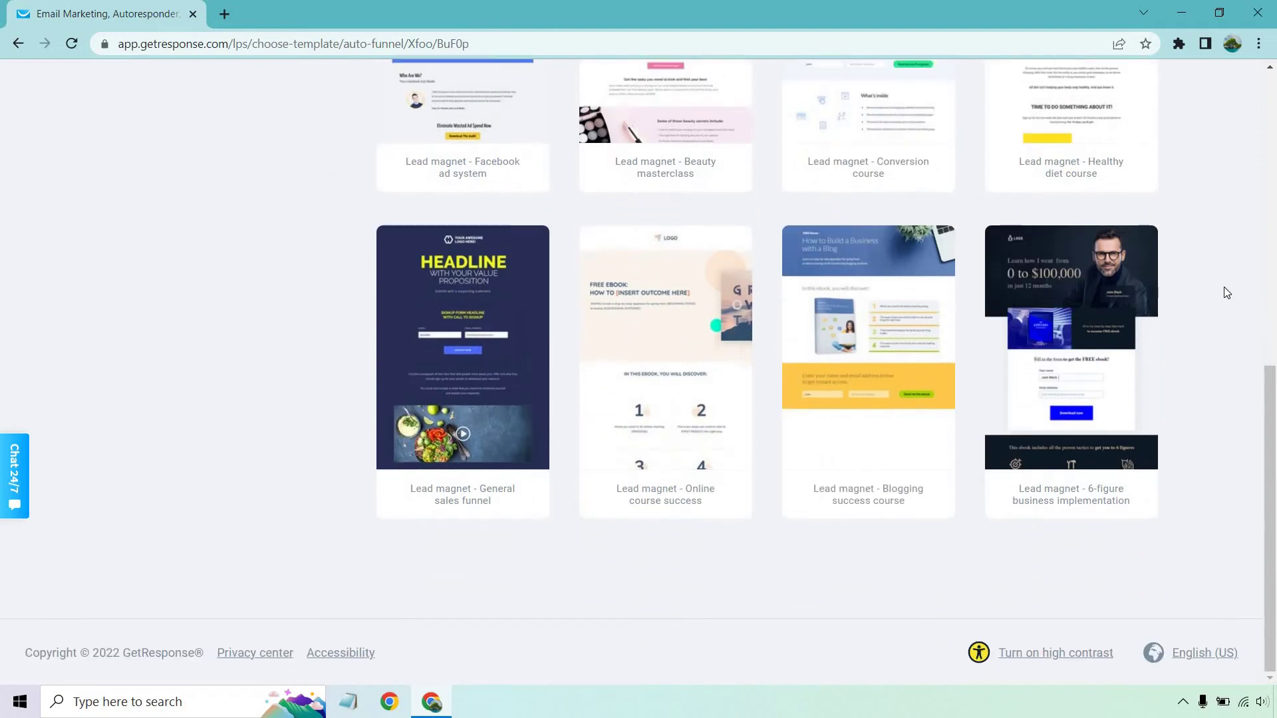
scroll(1226, 293, up, 9)
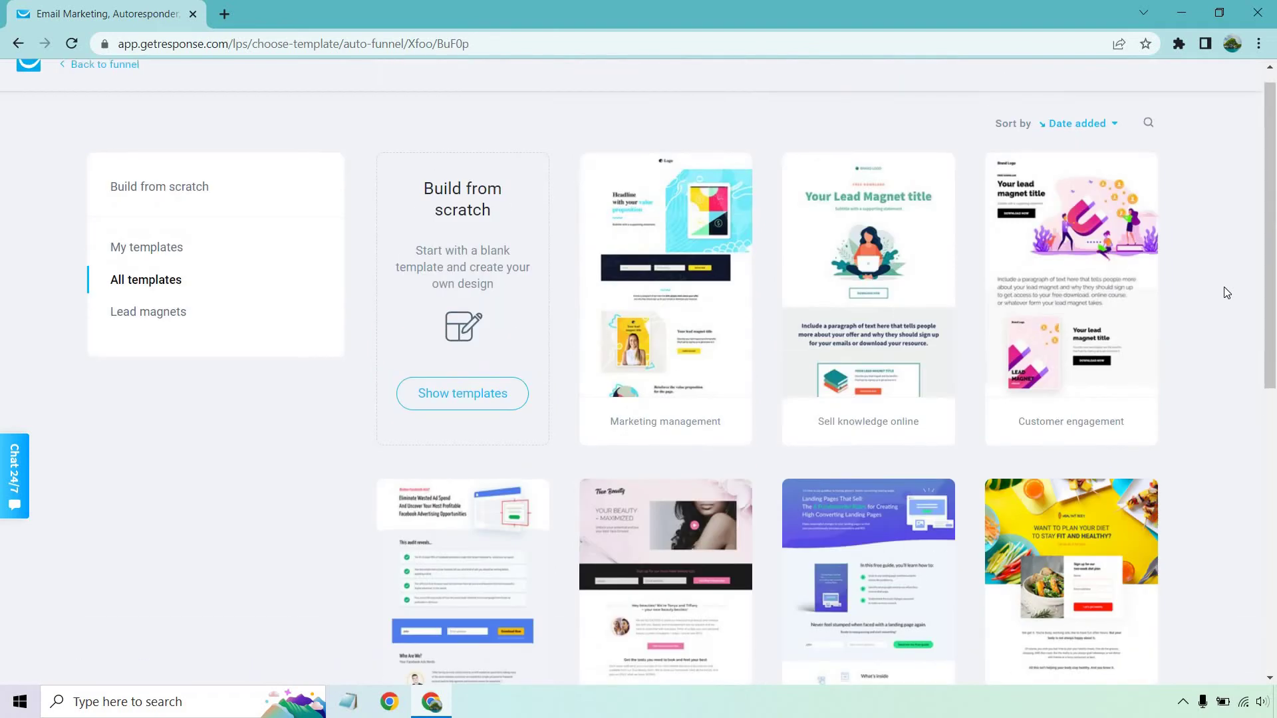
scroll(557, 351, down, 9)
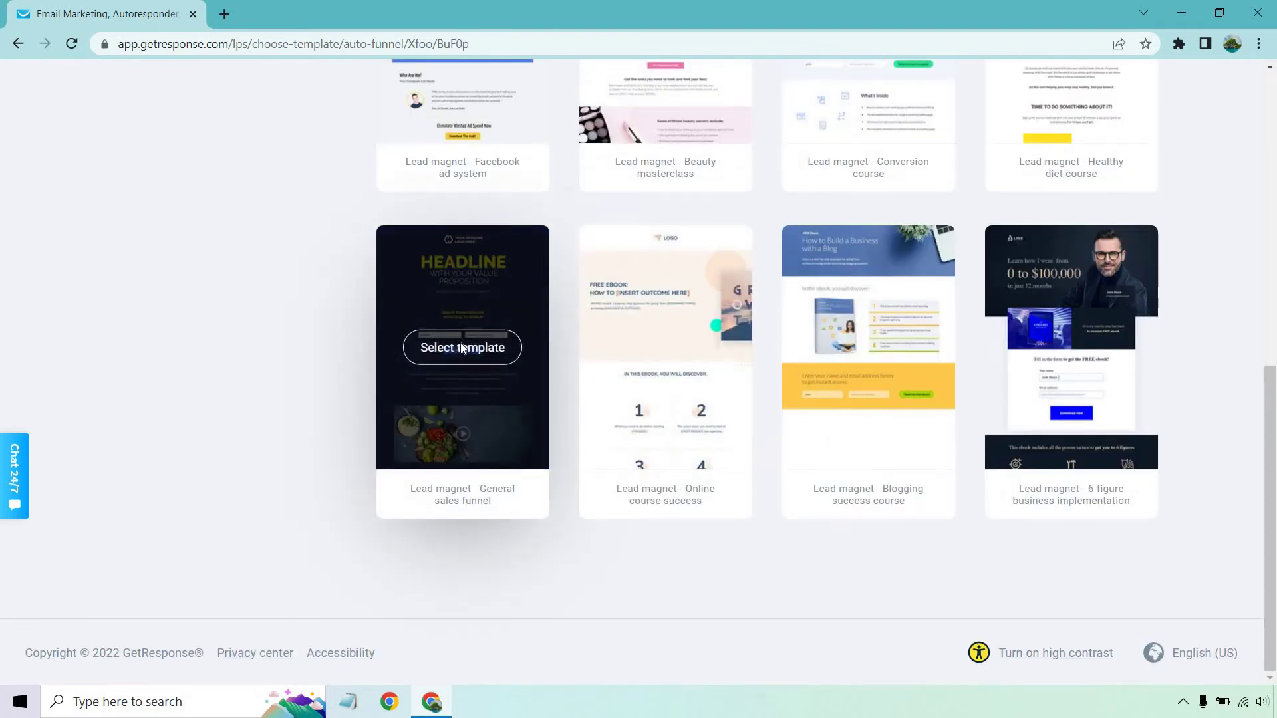
click(462, 348)
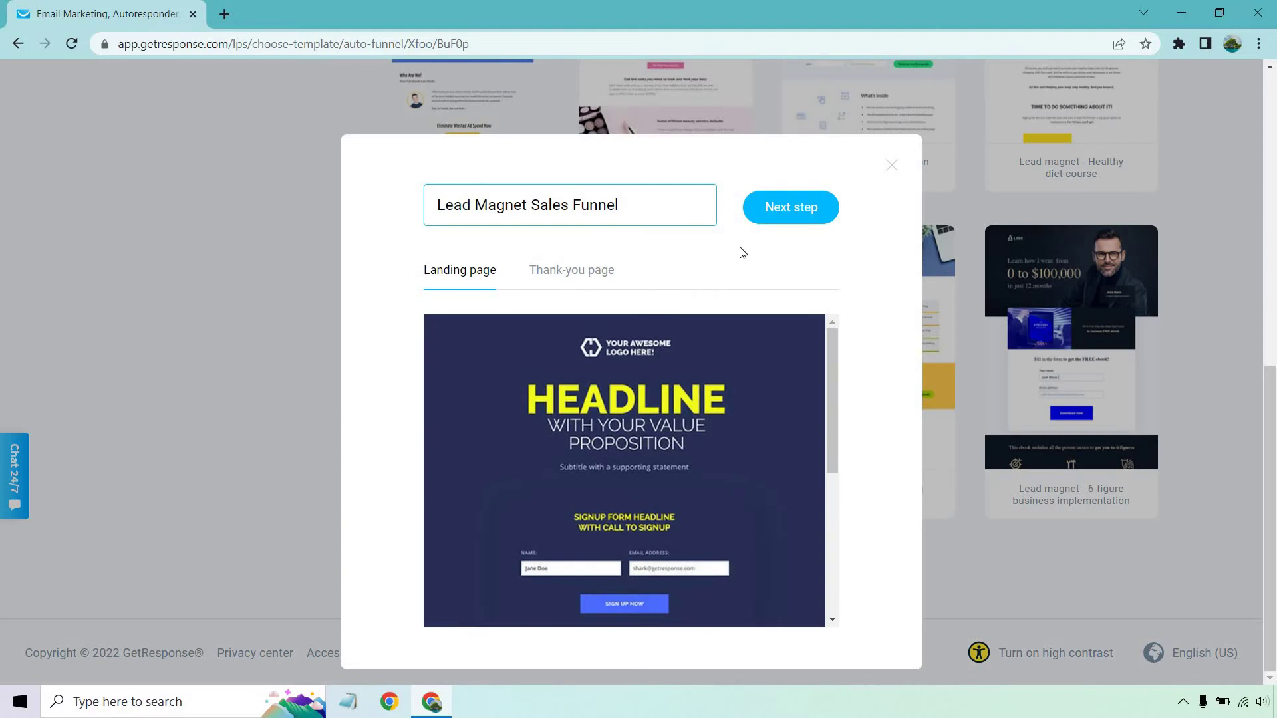
click(772, 213)
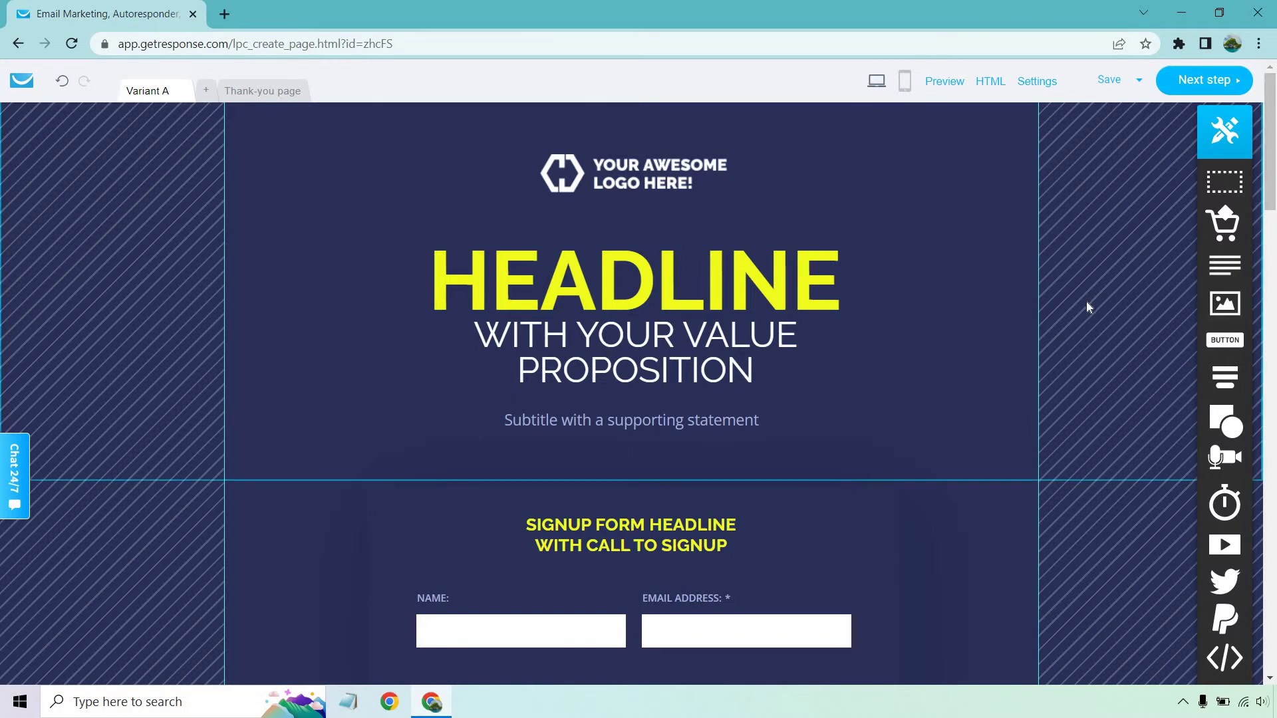
Step: Delete the offer paragraph, the video-suggestion paragraph and the video image block
scroll(1087, 301, down, 8)
scroll(1086, 295, down, 15)
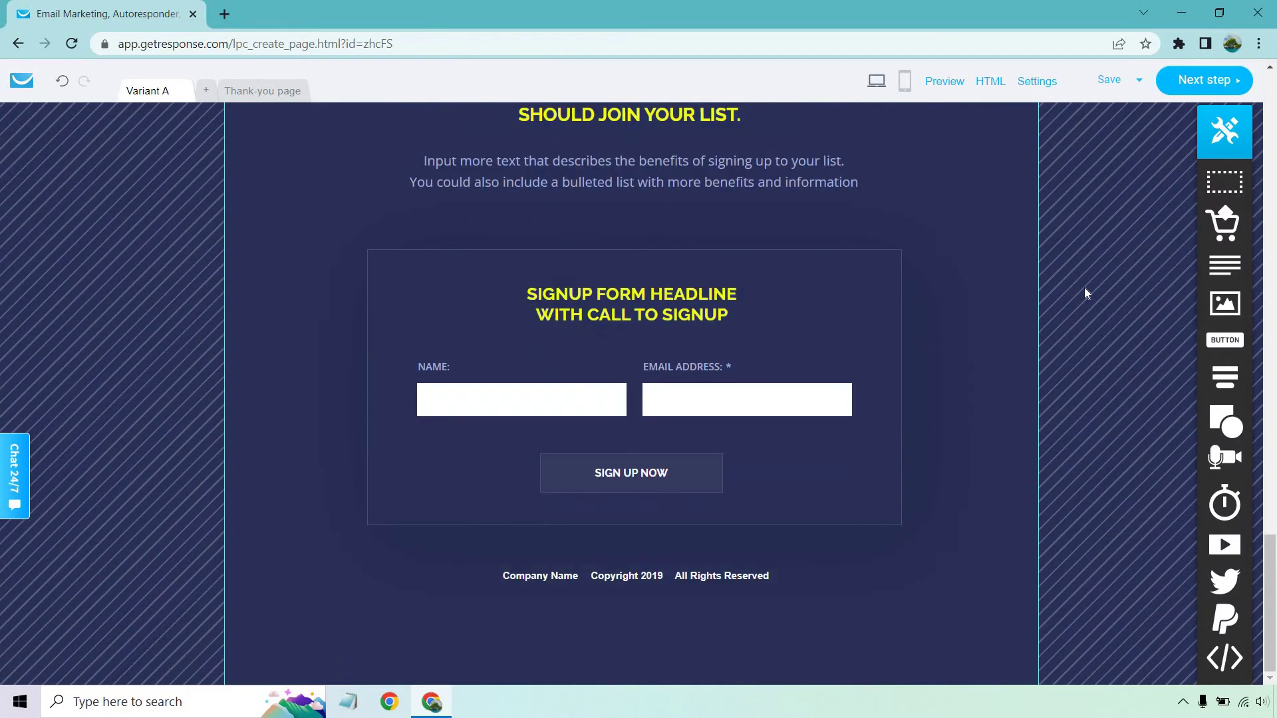
scroll(1092, 290, up, 20)
scroll(1090, 286, down, 5)
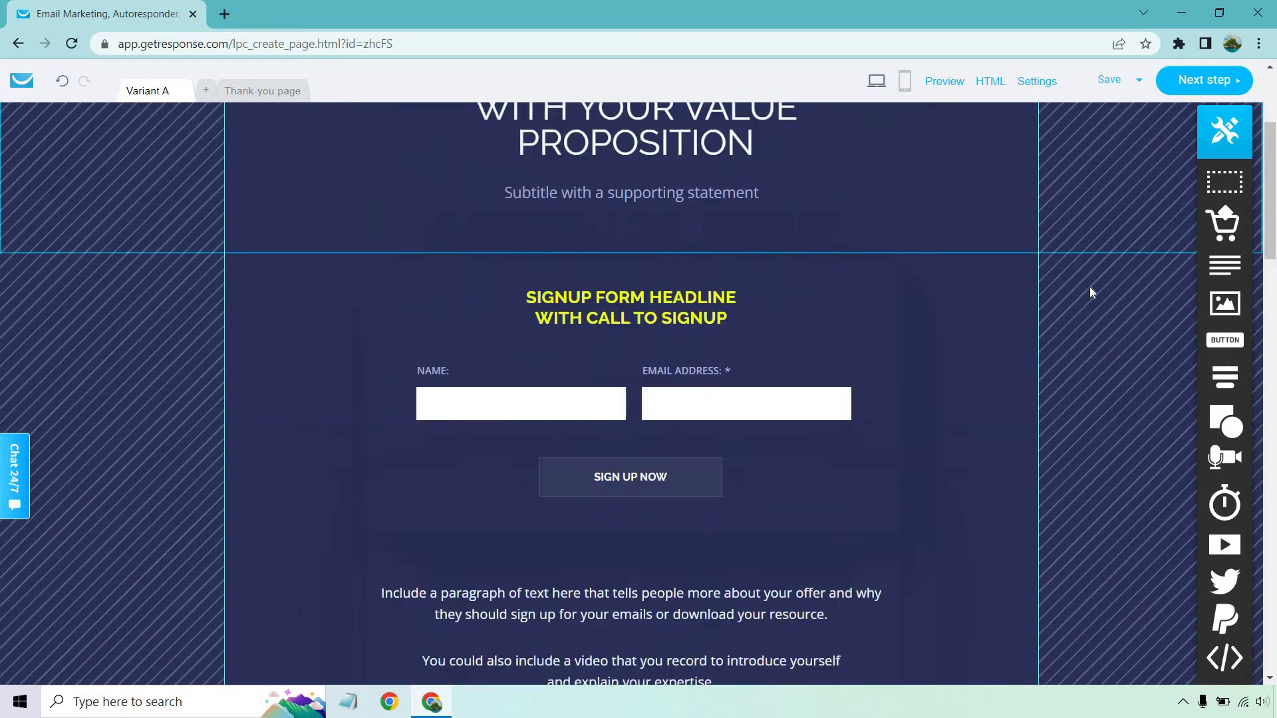
scroll(1052, 307, down, 3)
click(822, 259)
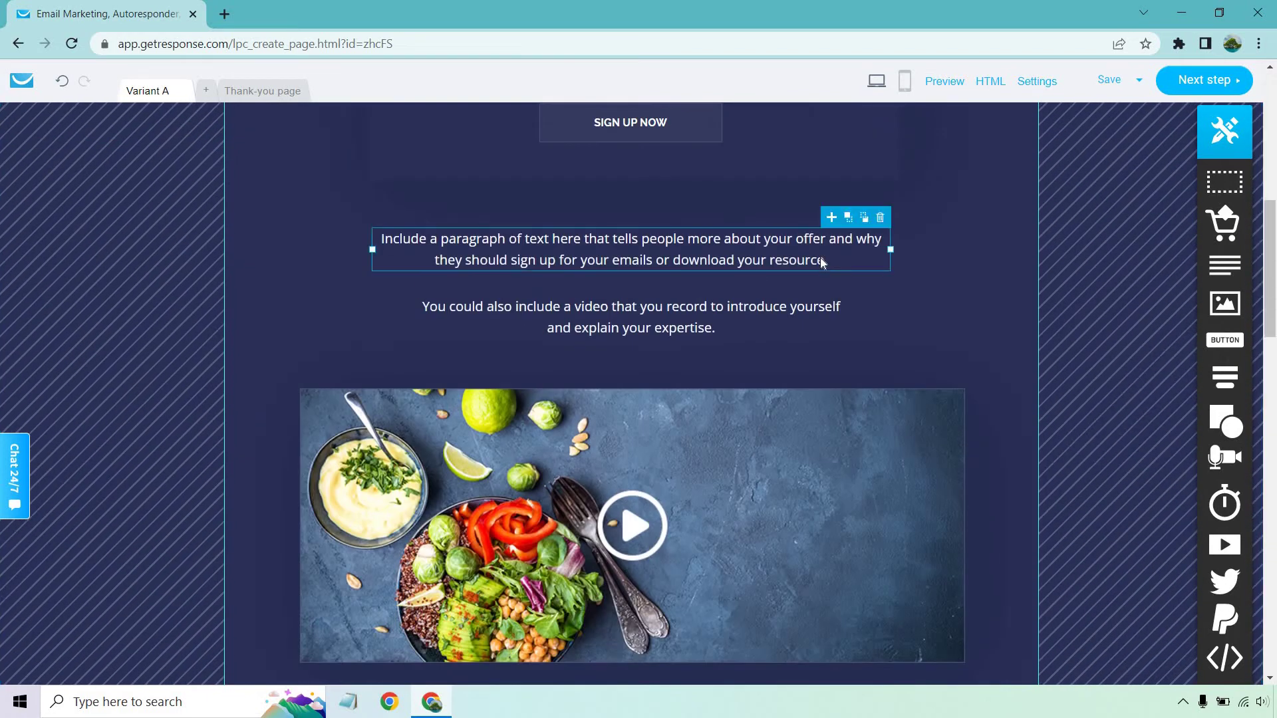
click(880, 218)
double_click(806, 299)
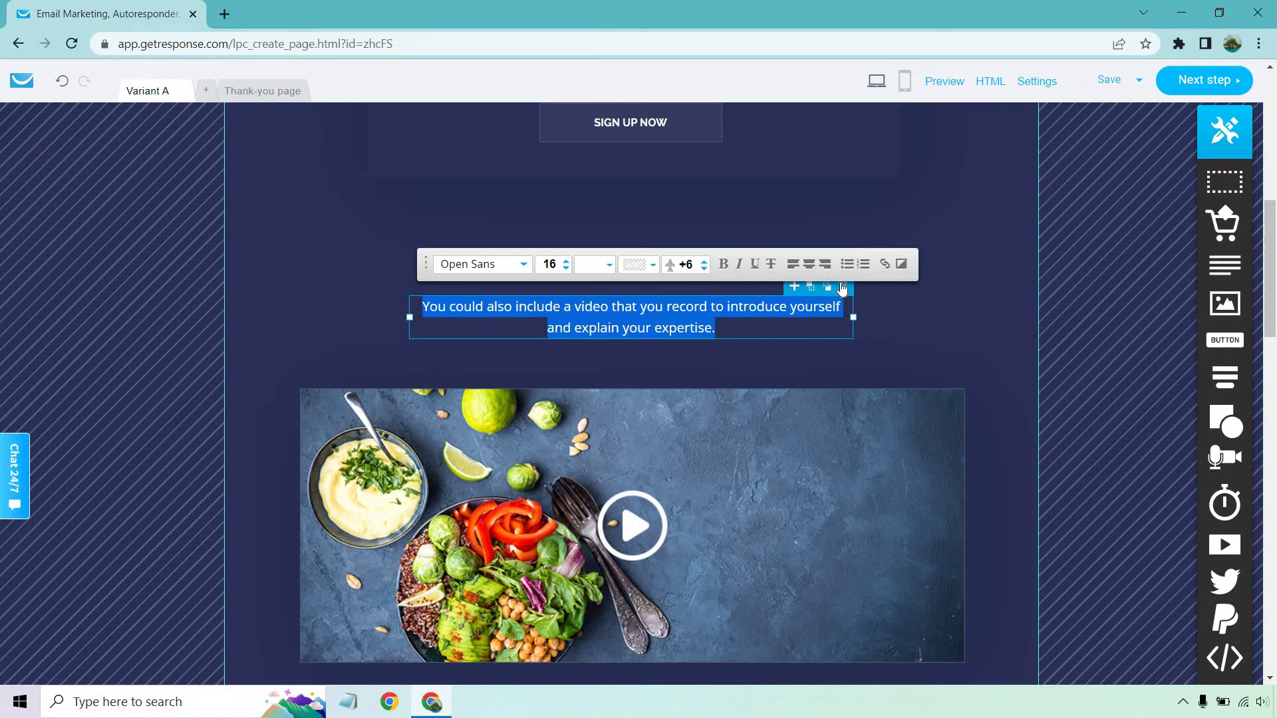
click(842, 288)
click(772, 477)
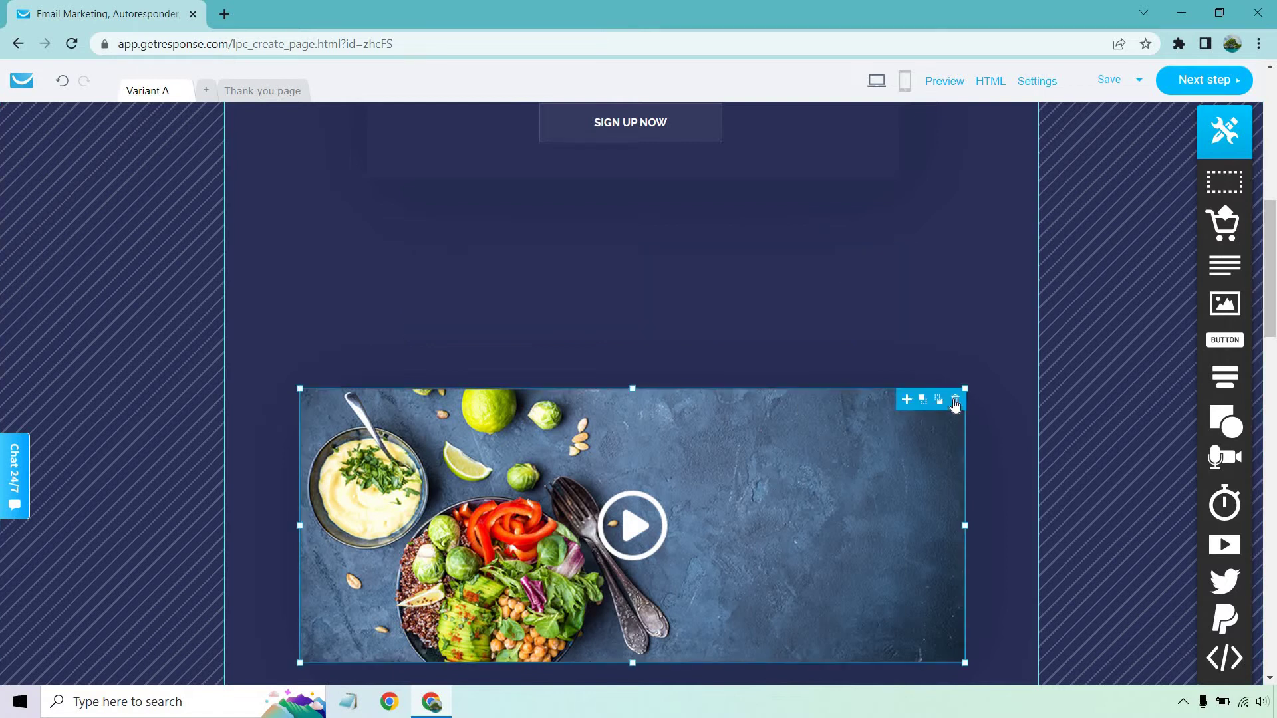
click(955, 399)
Step: Delete the REINFORCE heading, the value proposition subheading and the benefits description text
scroll(866, 316, down, 3)
click(720, 321)
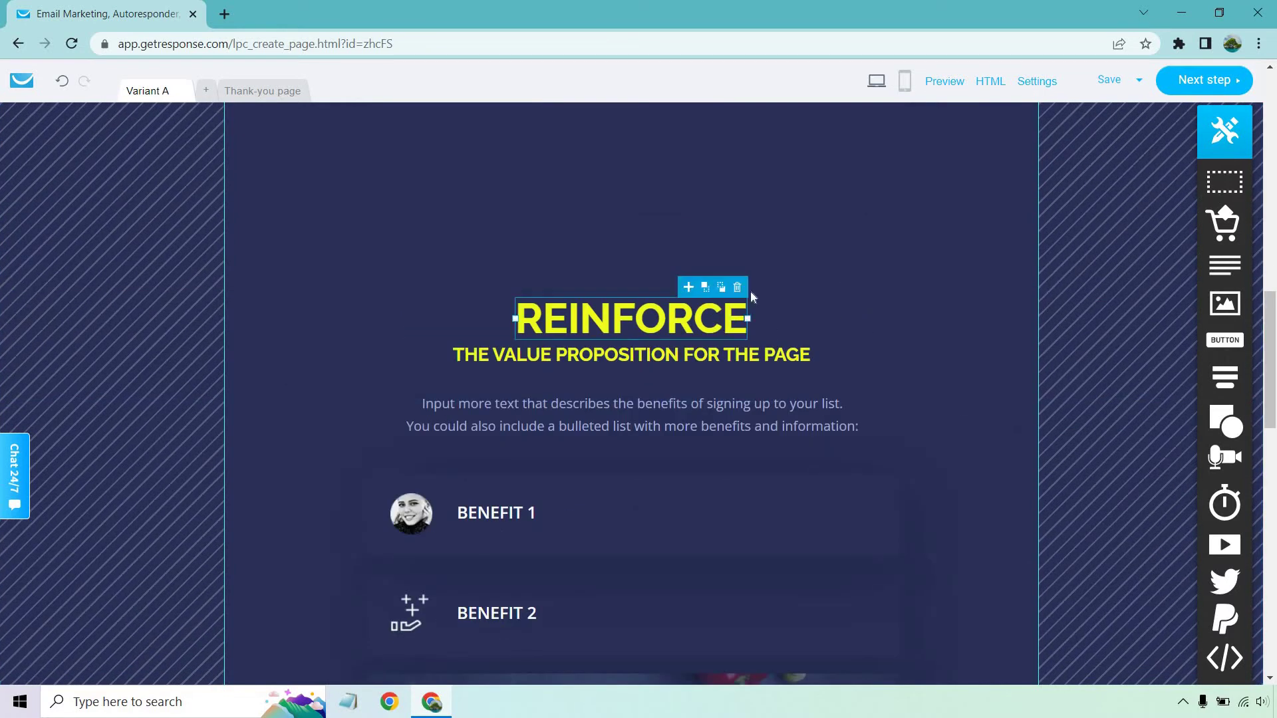
click(752, 288)
click(745, 351)
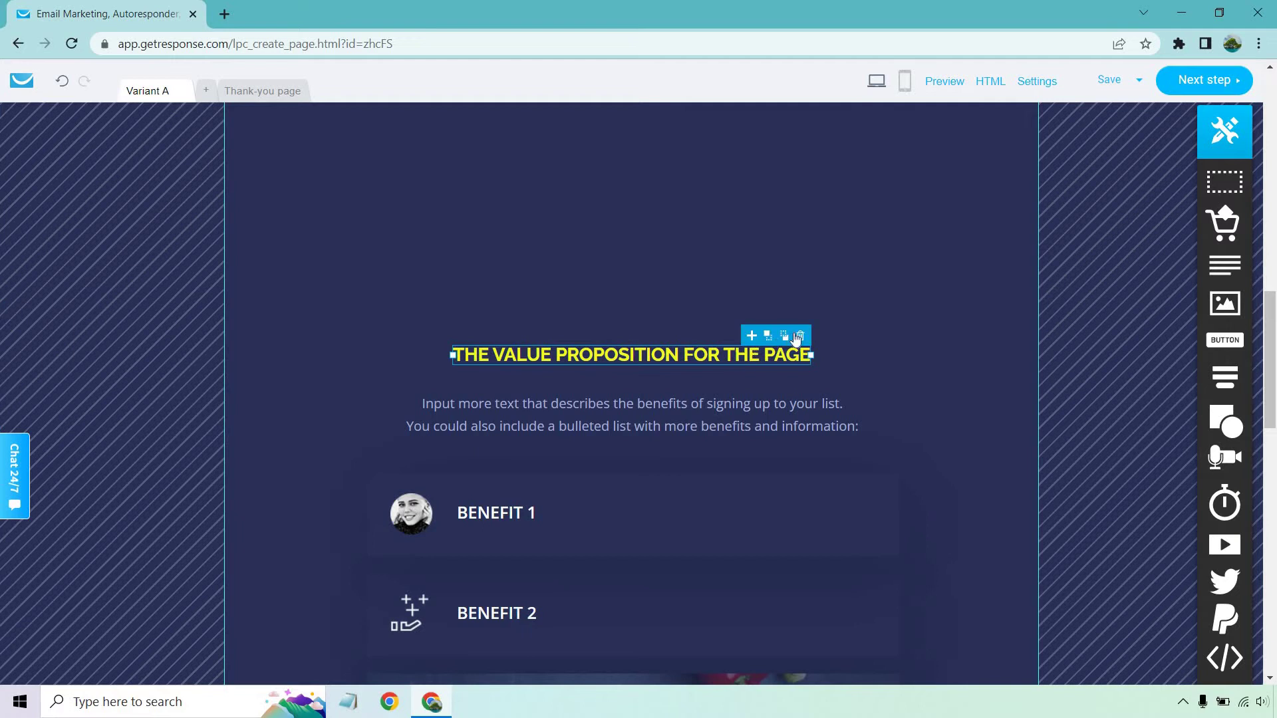
click(800, 338)
click(781, 396)
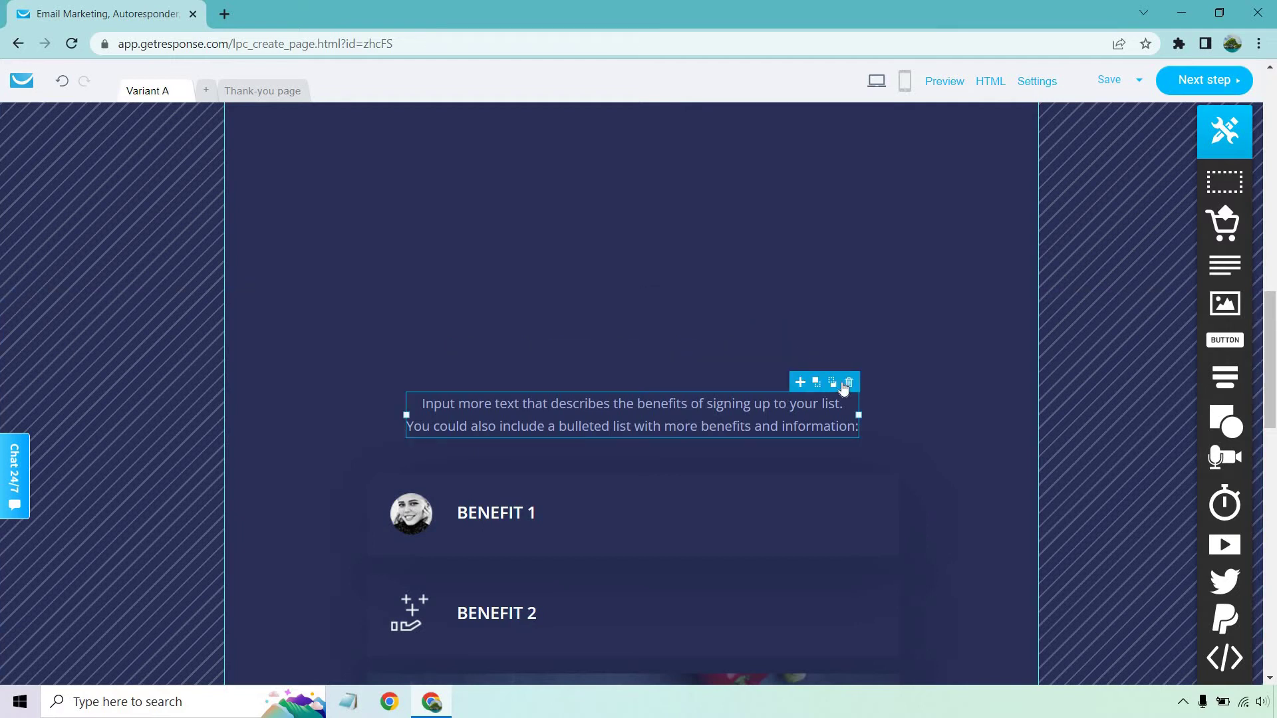
click(846, 382)
Step: Delete the BENEFIT 1, BENEFIT 2 and BENEFIT 3 blocks
click(801, 338)
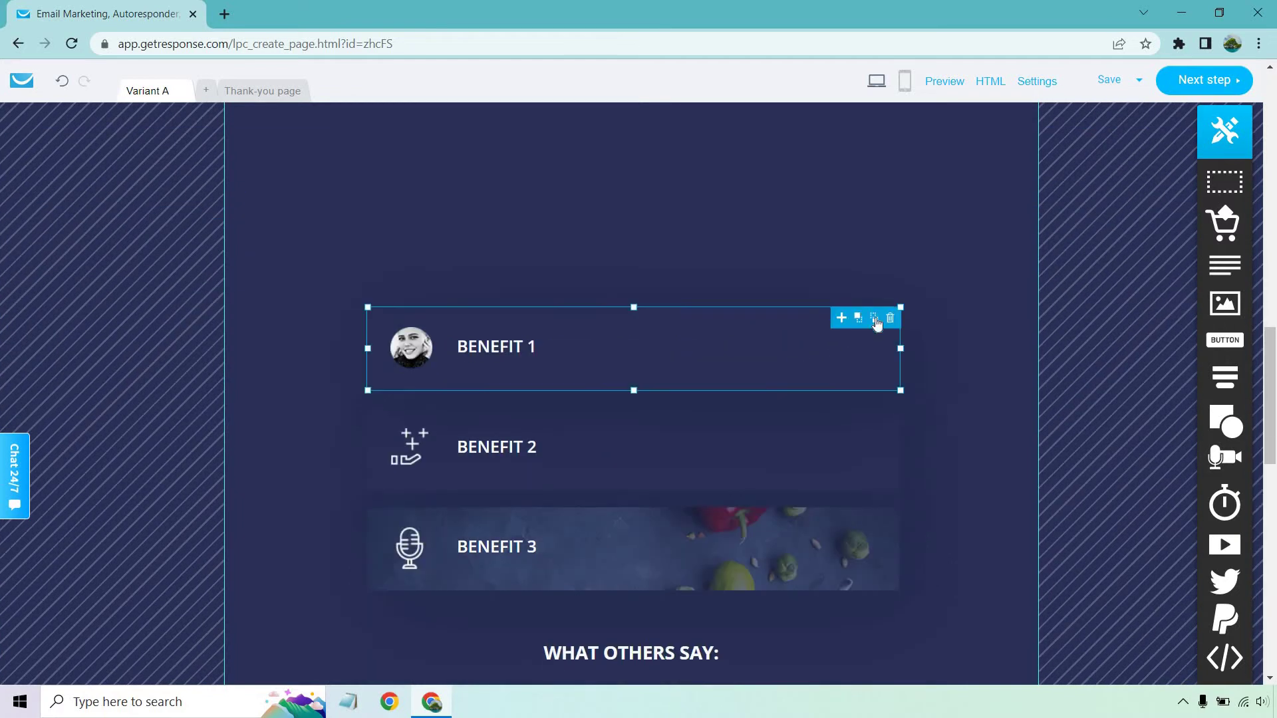
click(889, 319)
click(837, 449)
click(890, 419)
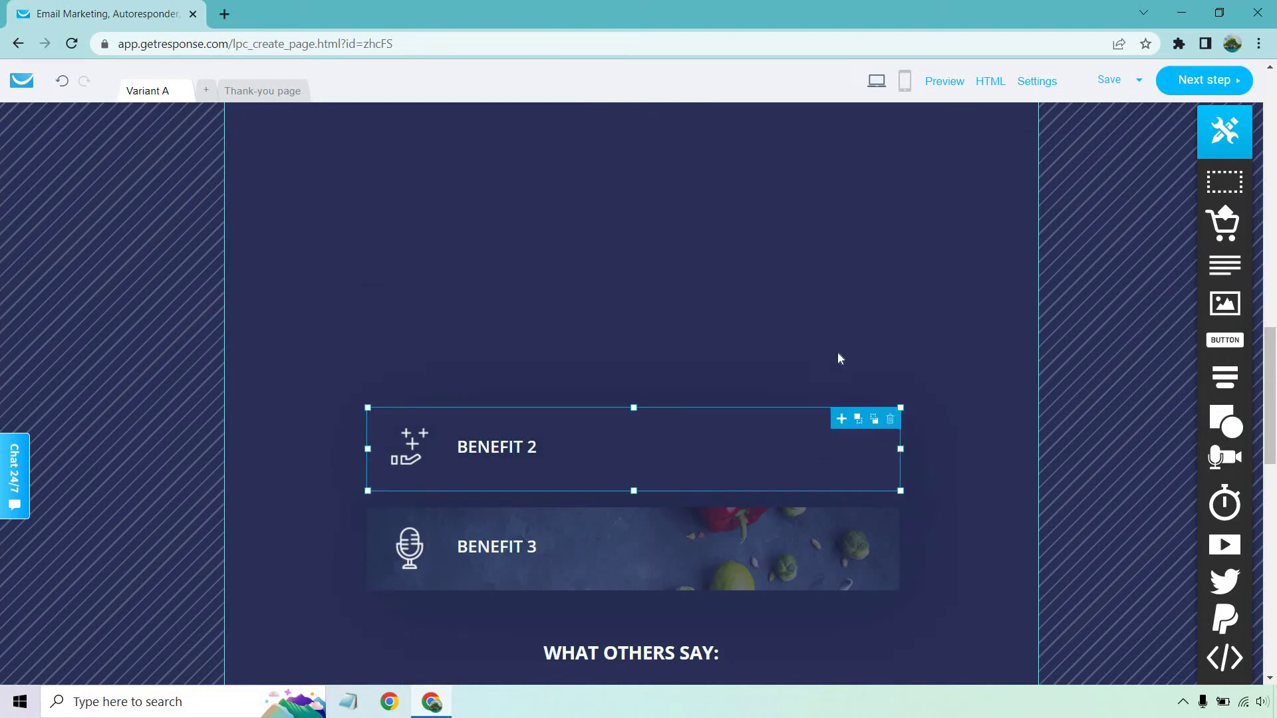
click(821, 456)
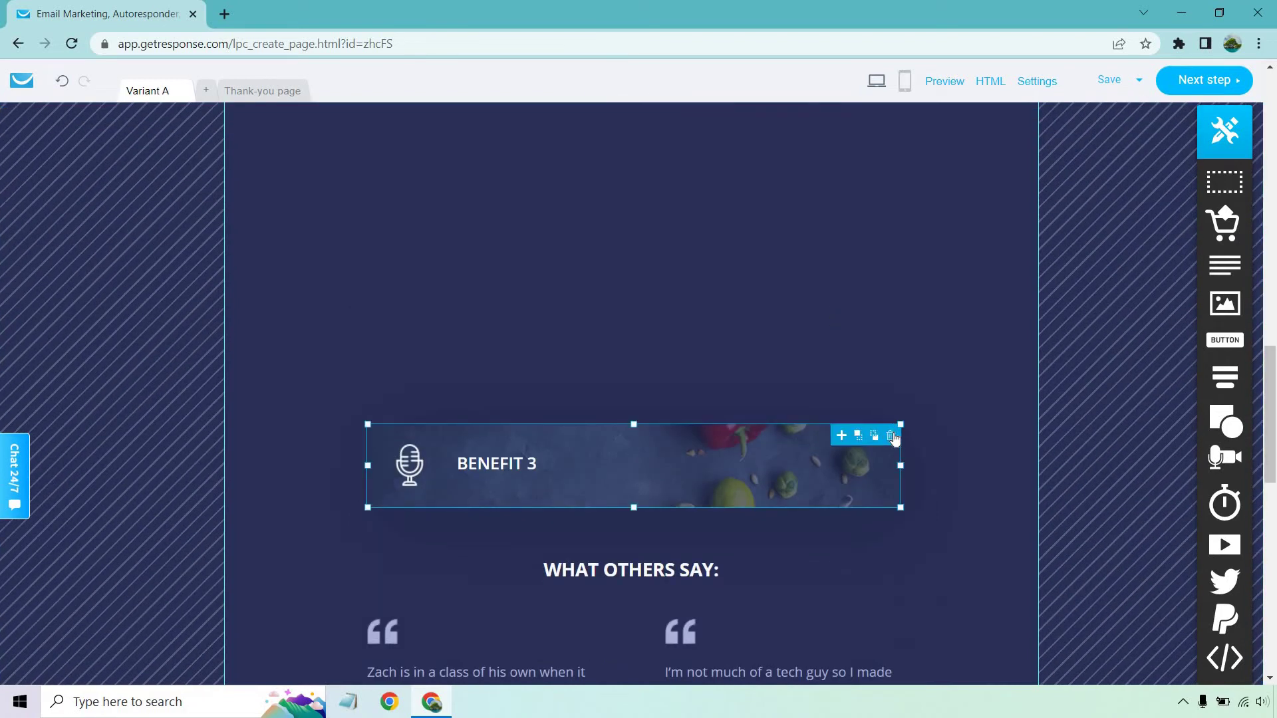
click(892, 436)
Step: Delete the WHAT OTHERS SAY heading, the first testimonial's text and both quote-mark images
scroll(829, 304, down, 5)
click(720, 245)
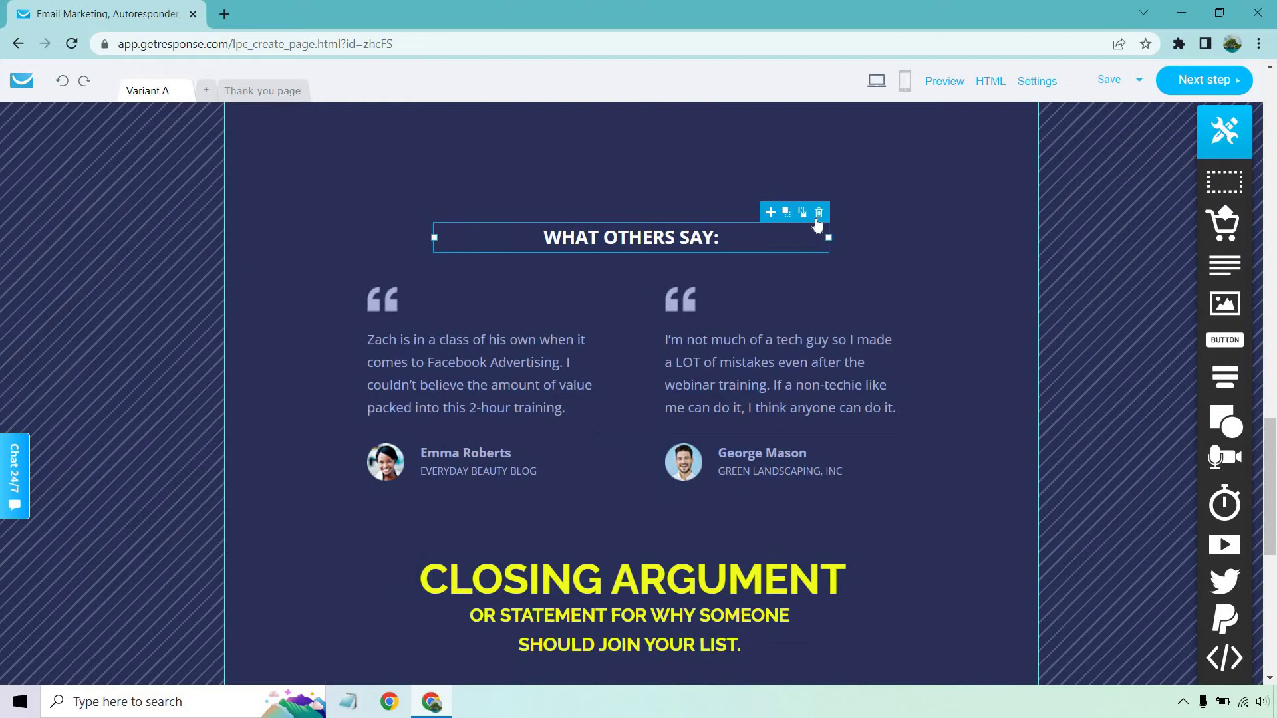
click(819, 212)
click(552, 349)
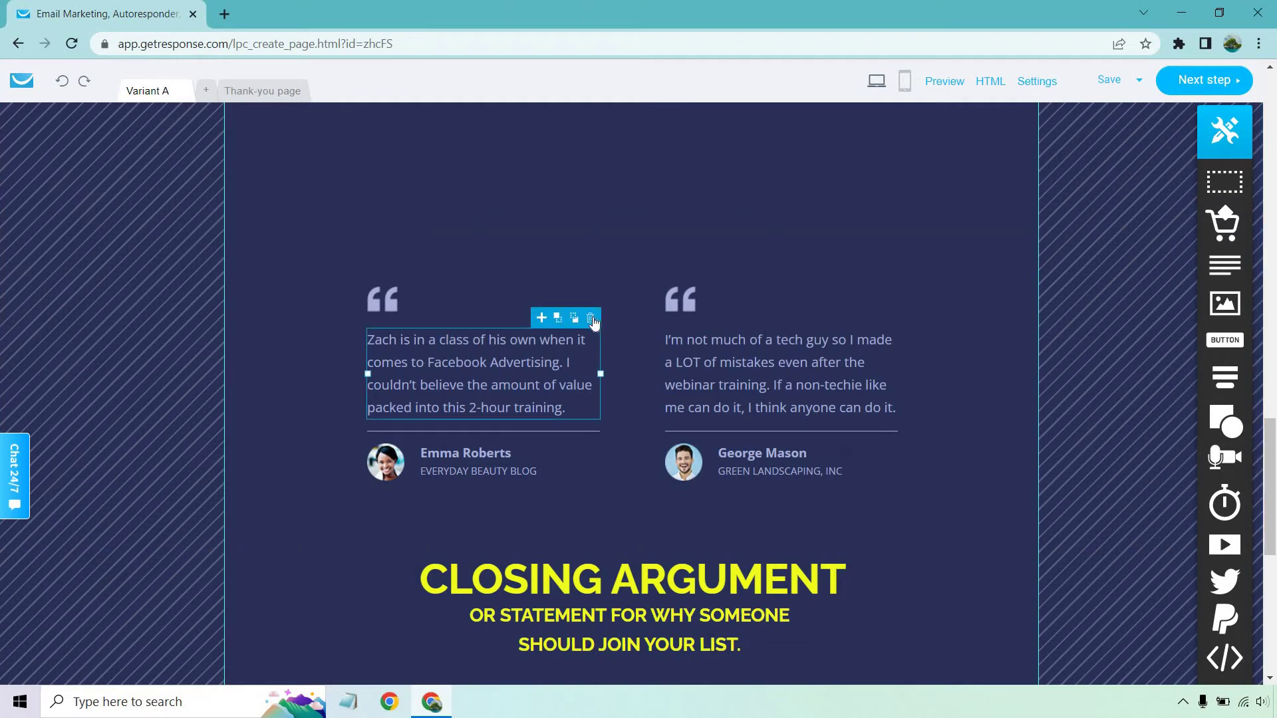
click(590, 318)
click(388, 301)
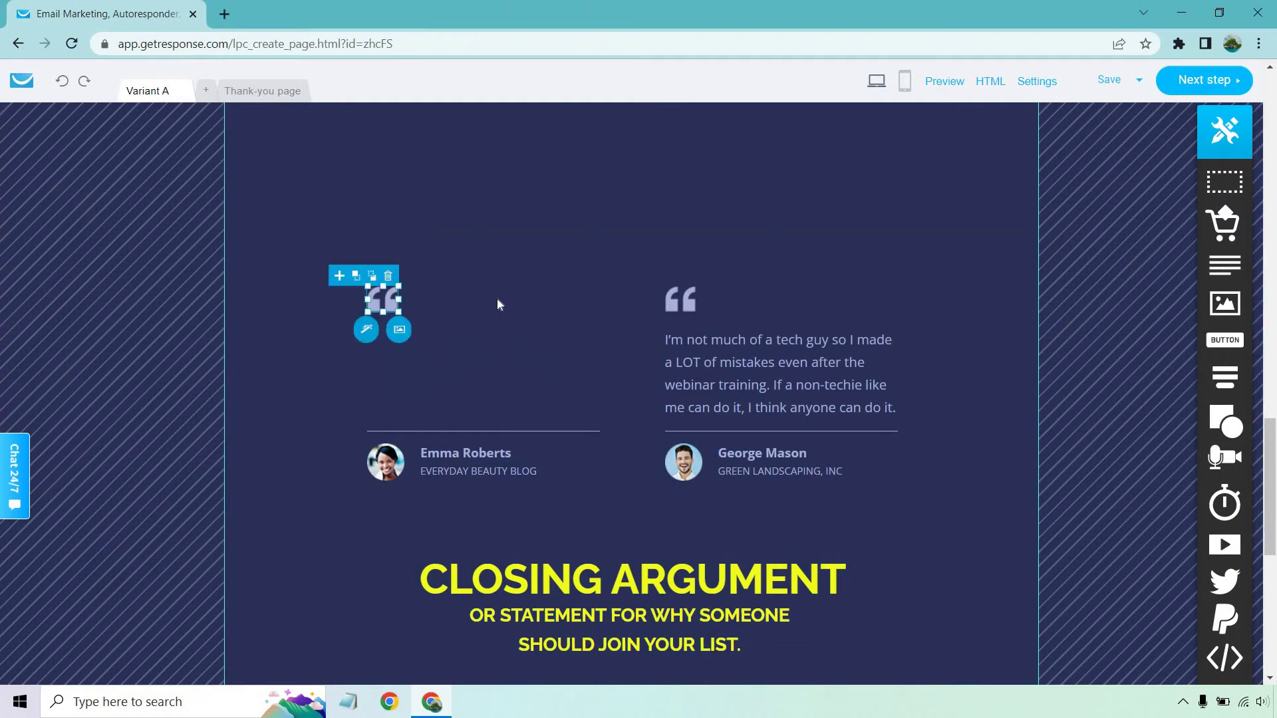
click(388, 276)
click(687, 301)
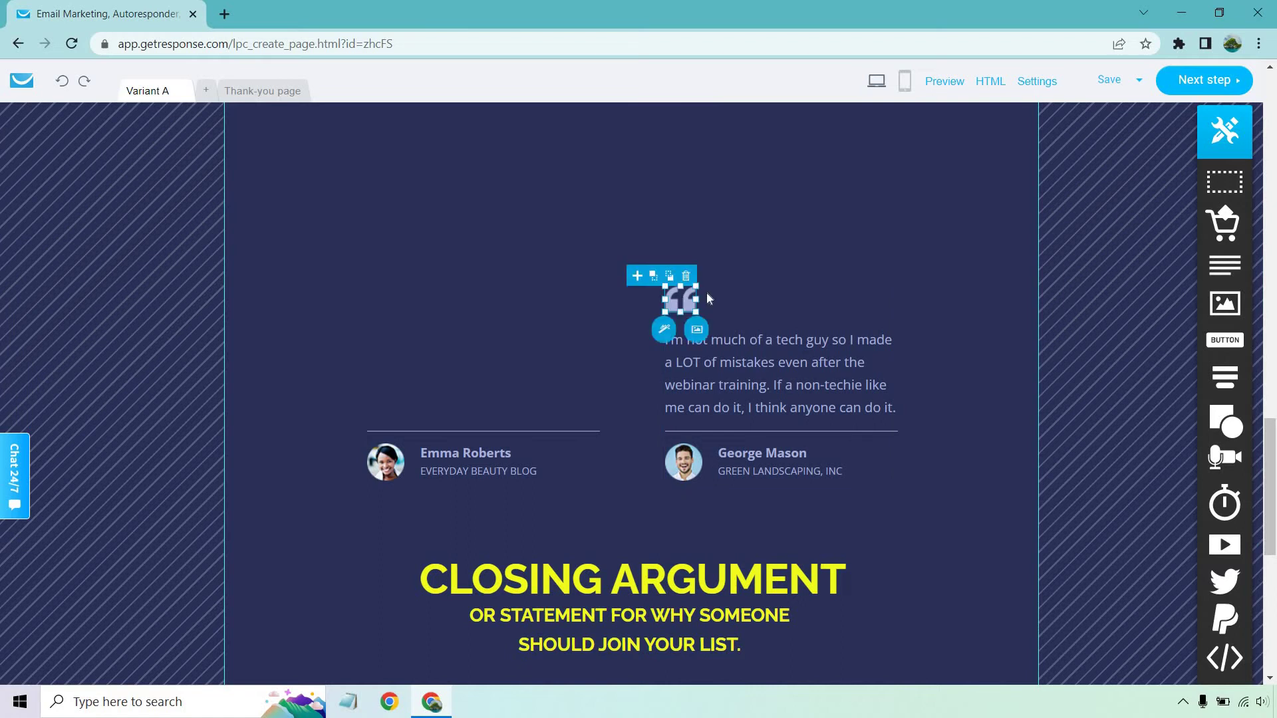
click(689, 278)
Step: Scroll through the signup page to check that only the headline and email form remain
scroll(1102, 230, up, 15)
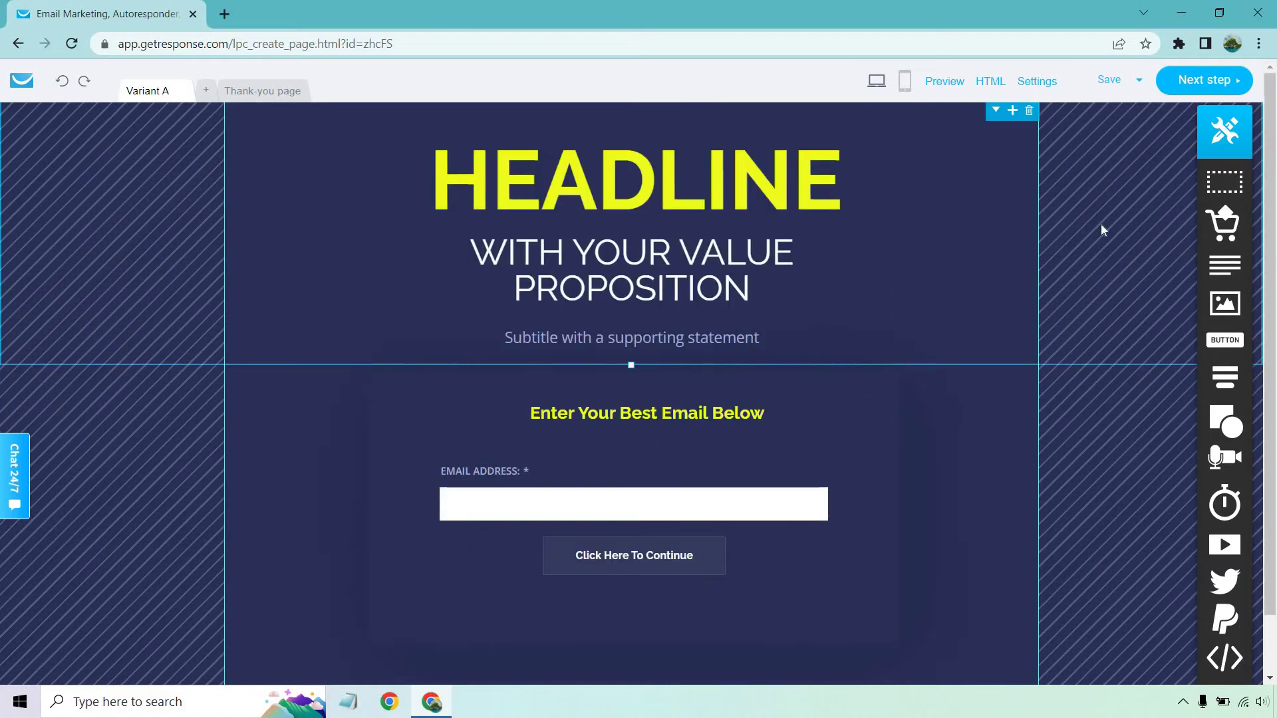
scroll(1100, 226, down, 1)
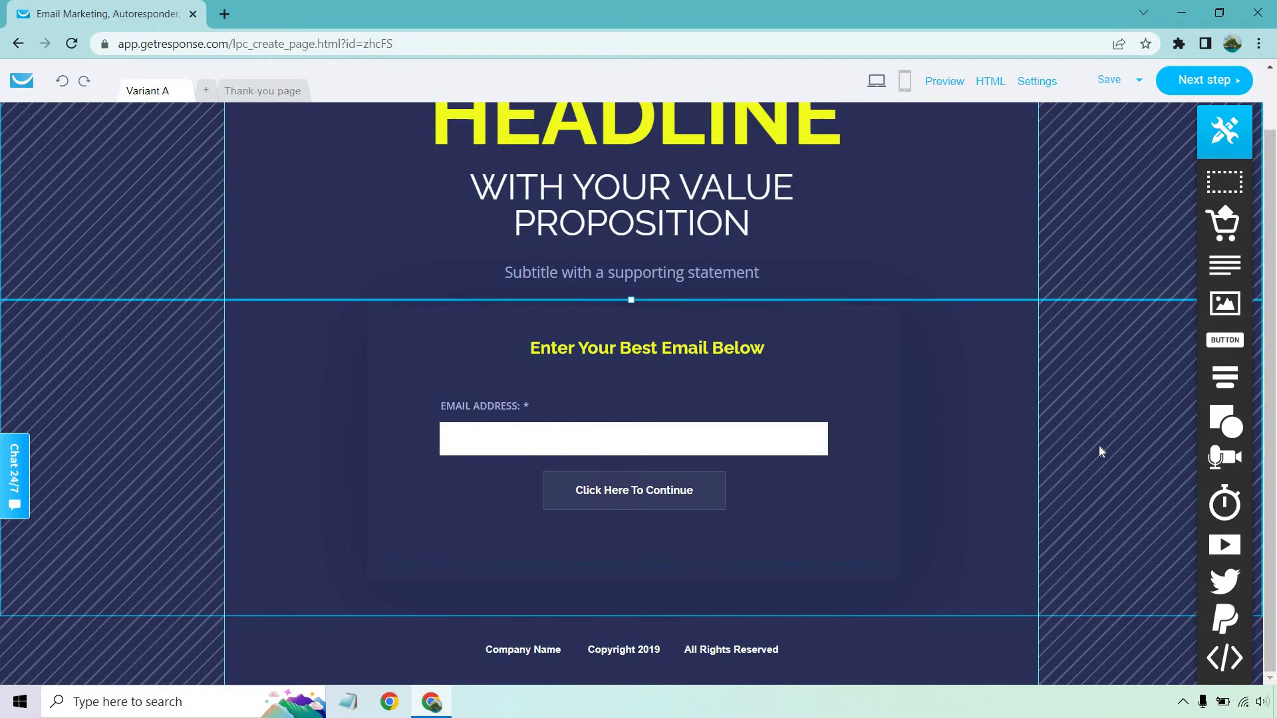
scroll(1116, 436, up, 1)
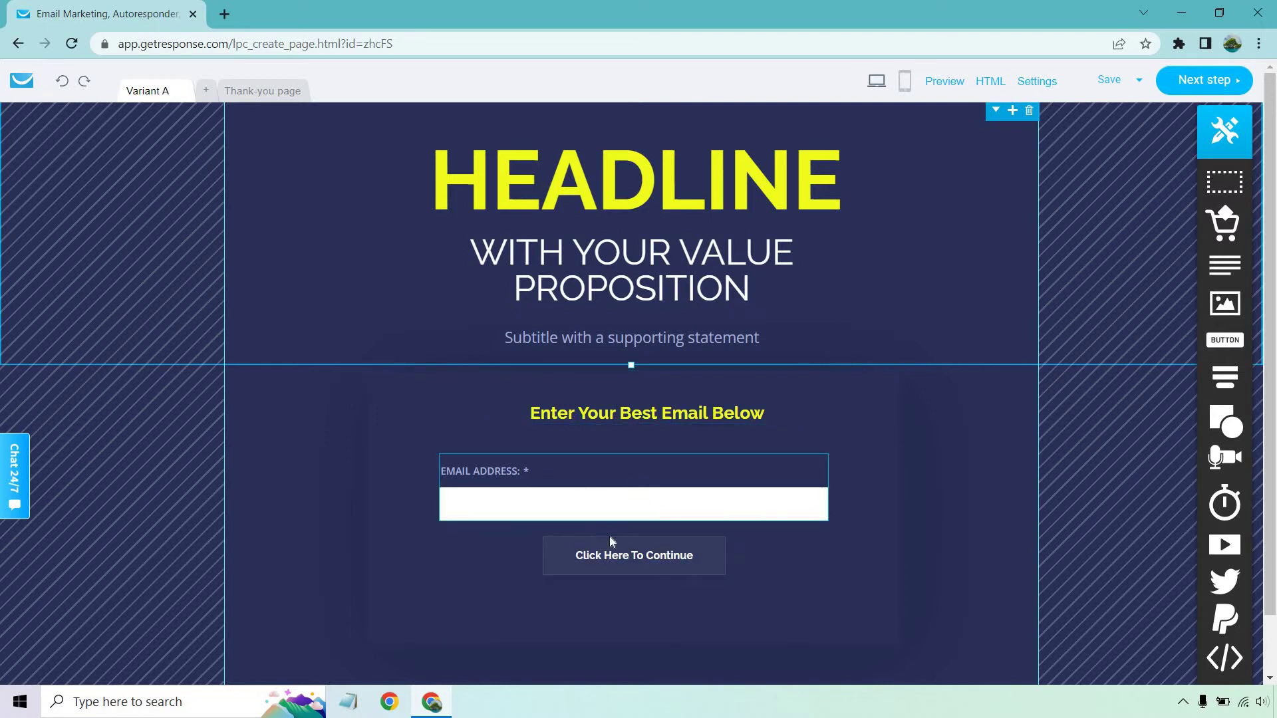
mouse_move(1105, 81)
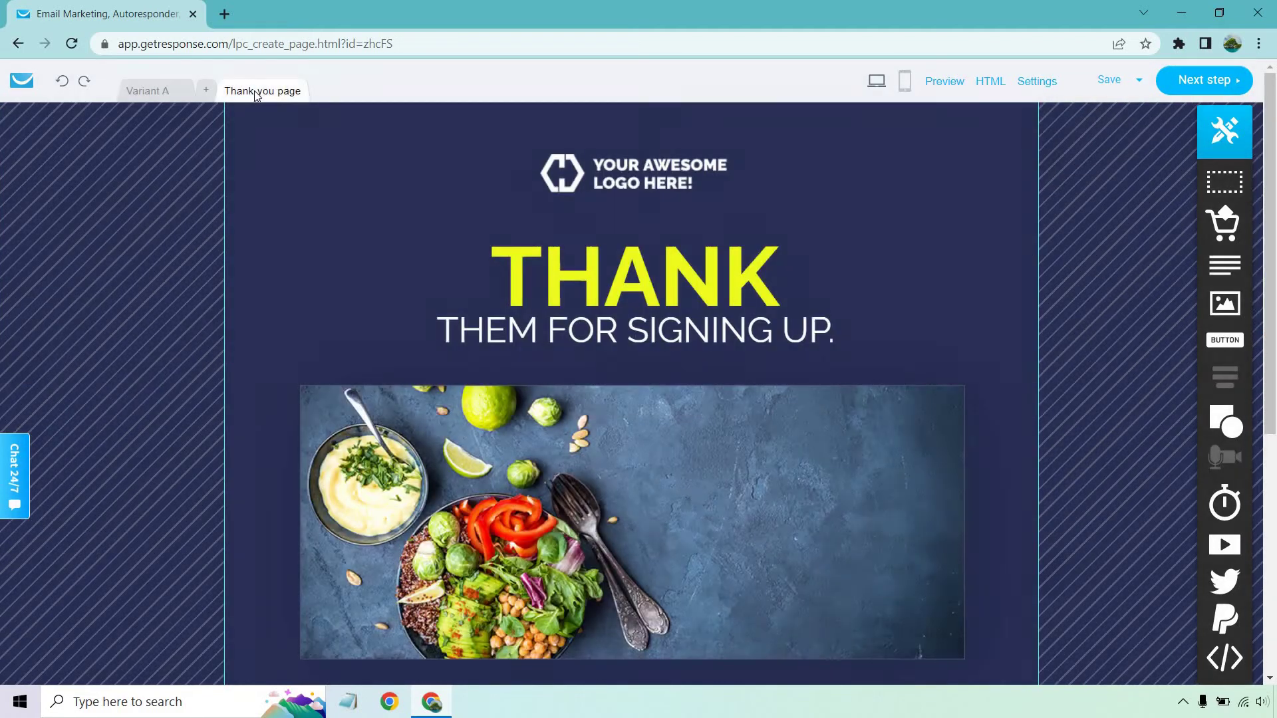
Step: Delete the placeholder logo and move the THANK heading, subtitle and image up to the top
click(719, 174)
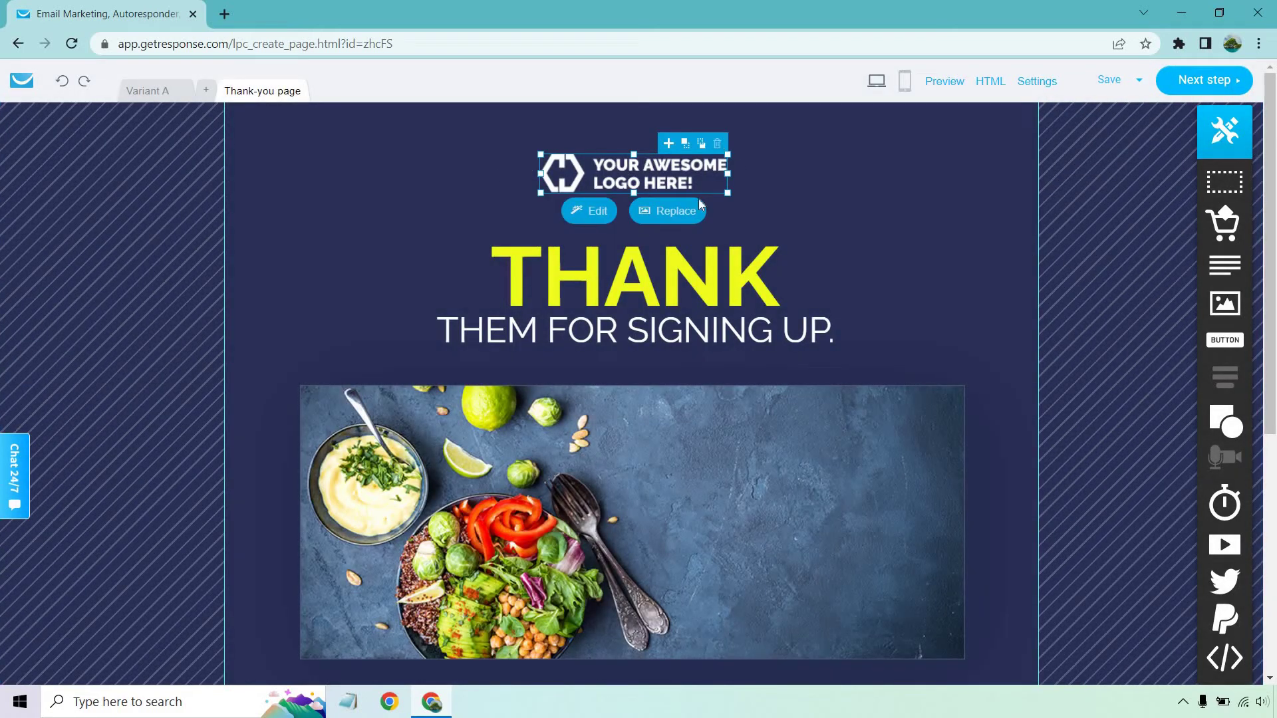
key(Delete)
drag(675, 276, 677, 171)
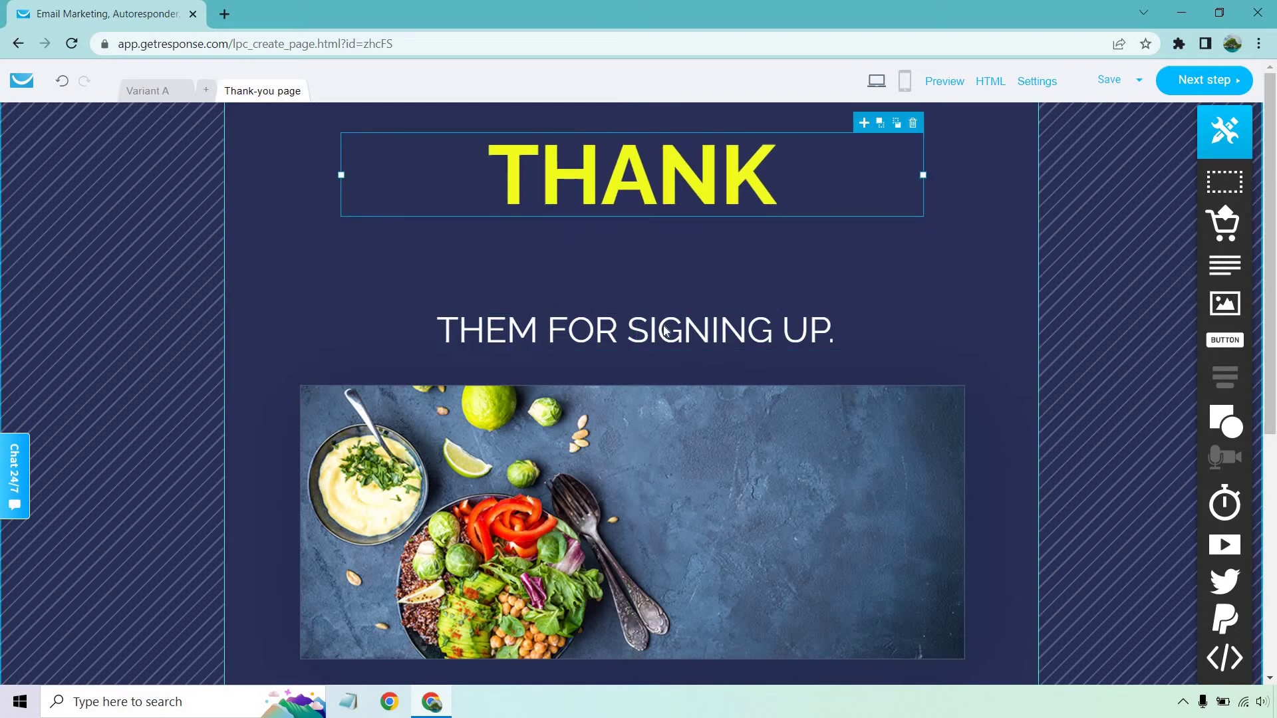
drag(664, 331, 662, 253)
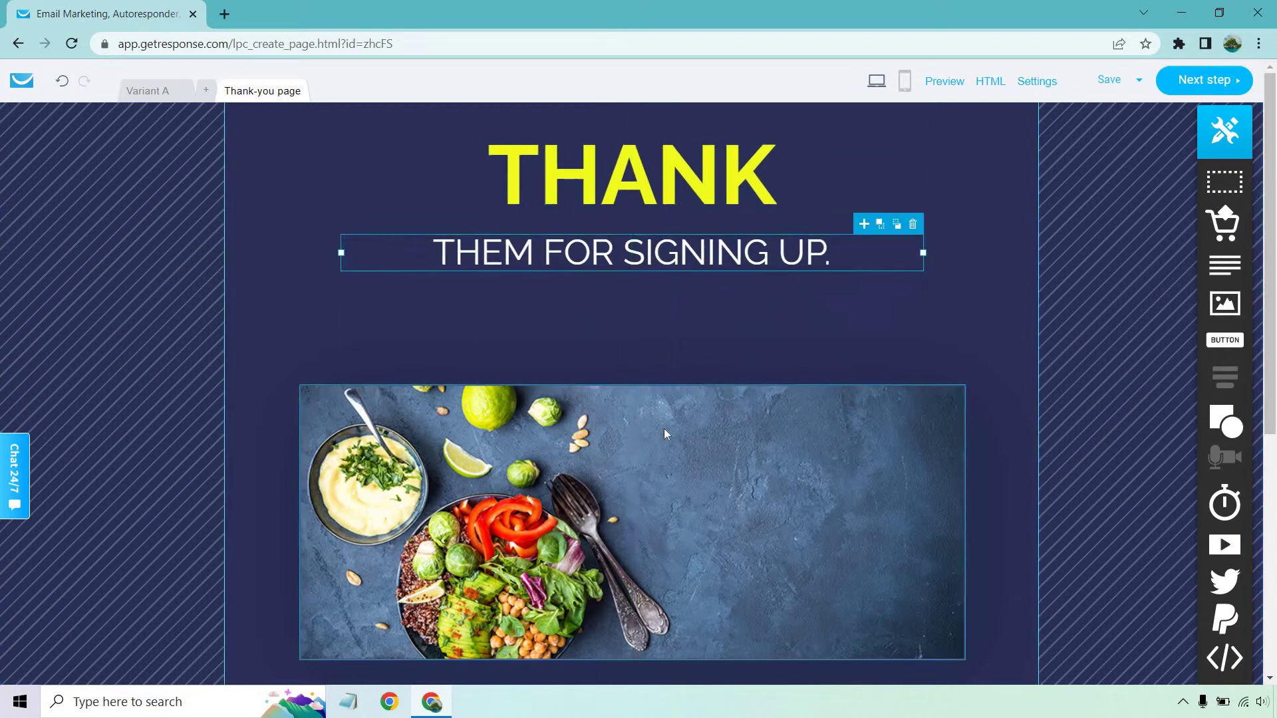
drag(664, 433, 662, 340)
Step: Move the download-link heading and social media paragraph up beneath the image
scroll(677, 400, down, 5)
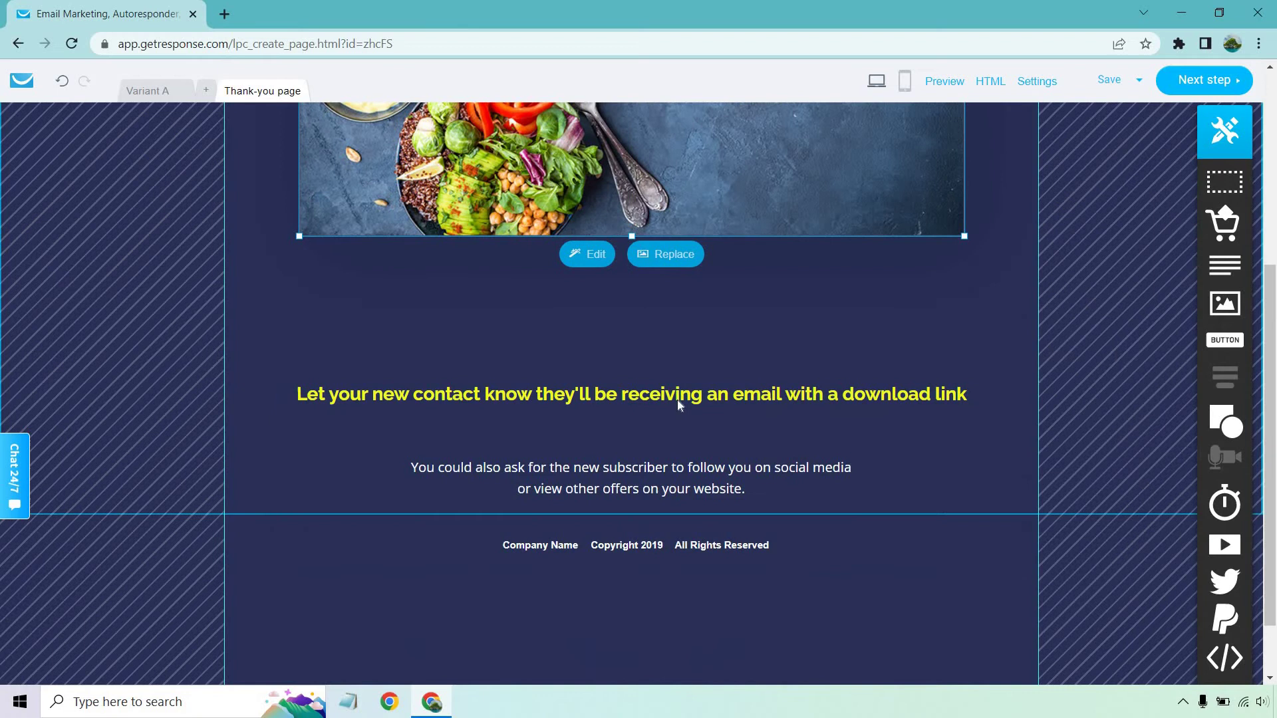
drag(677, 401, 674, 312)
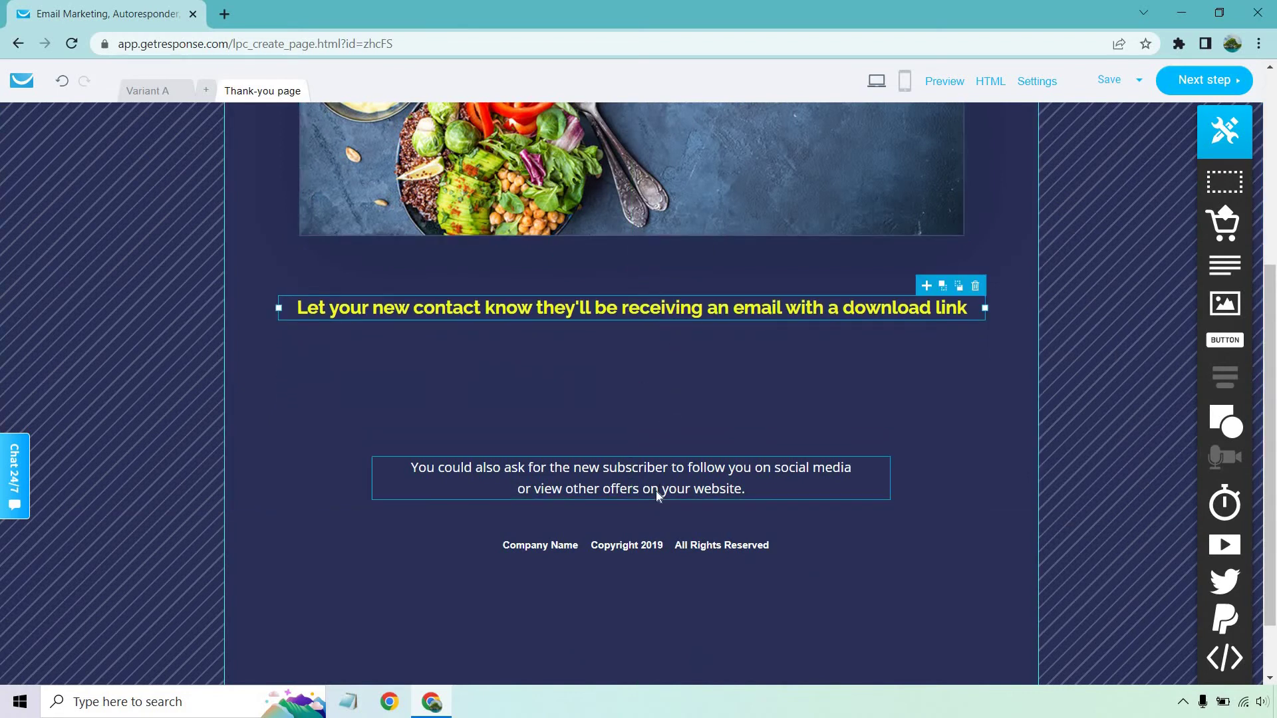
drag(656, 485, 671, 398)
click(1092, 364)
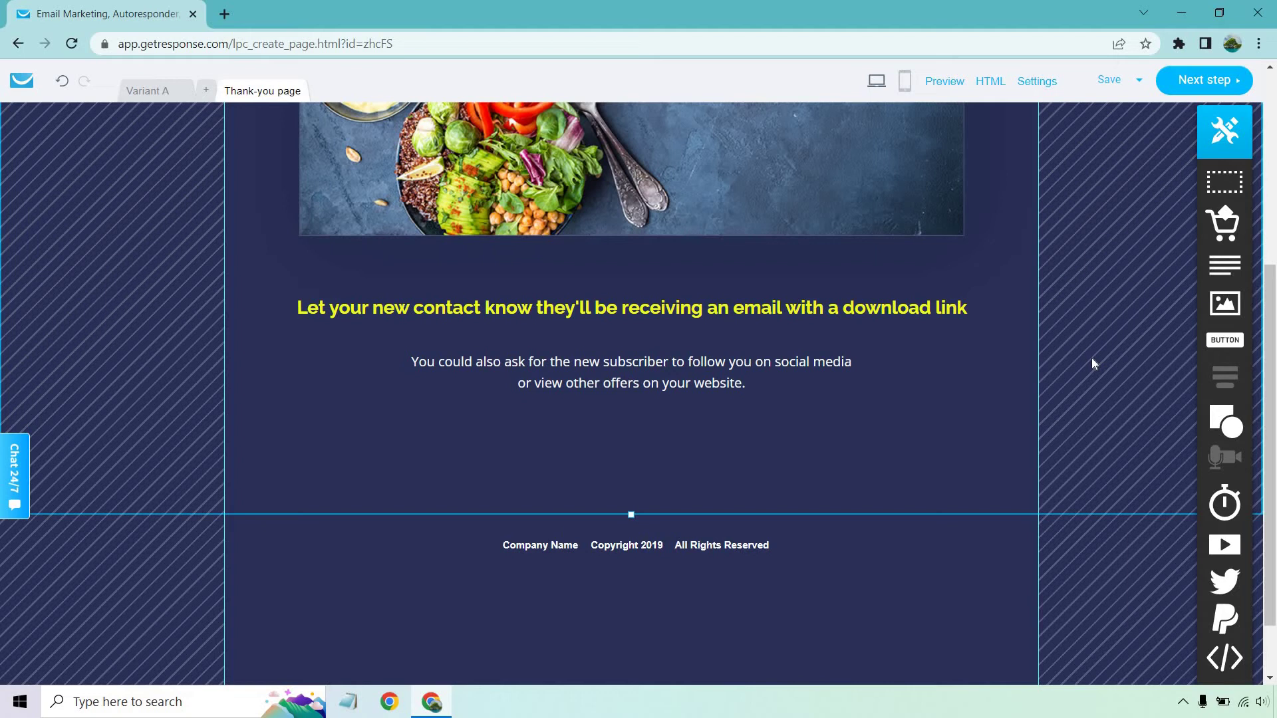
scroll(1092, 359, up, 3)
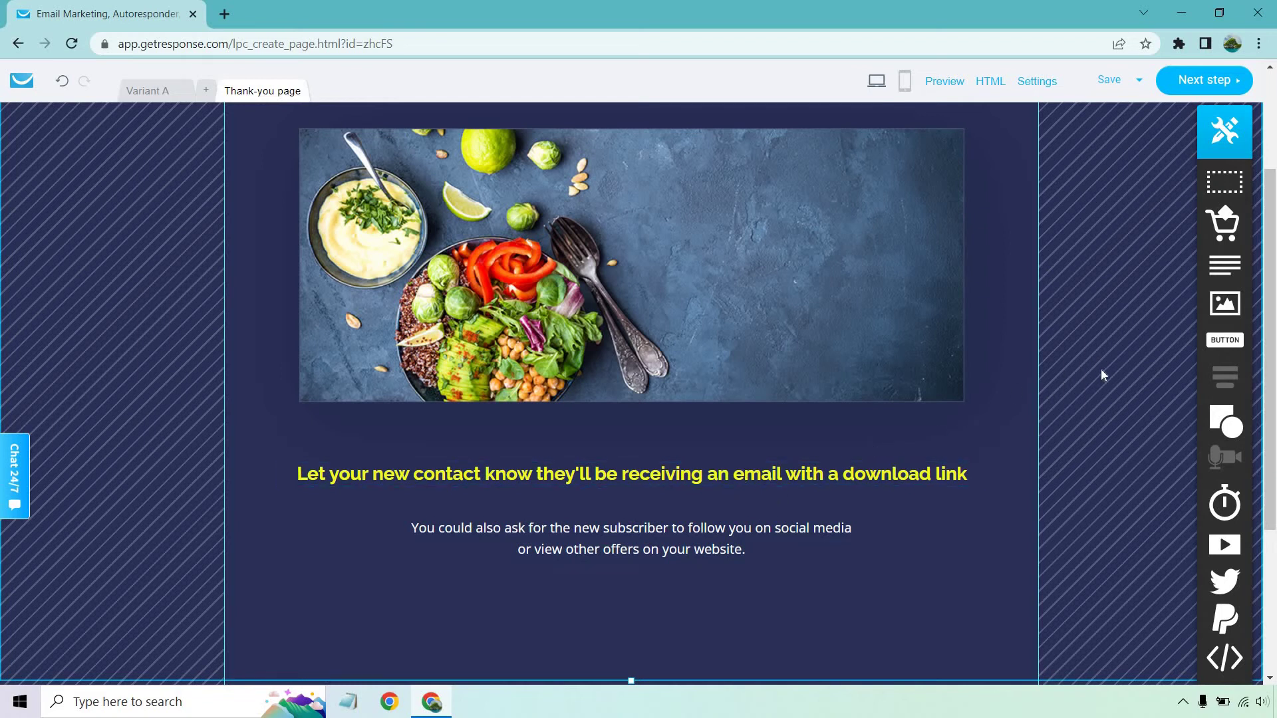
scroll(1091, 366, up, 3)
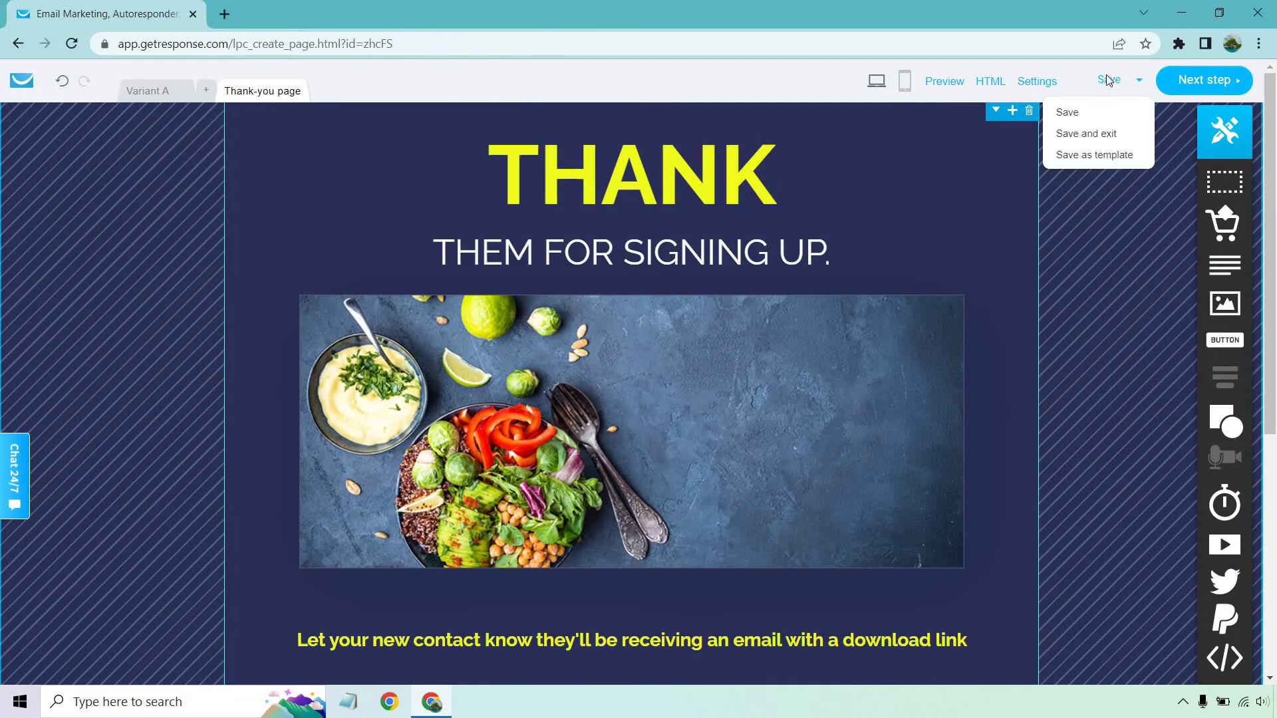
Step: Save the edited pages, then publish the Lead Magnet Sales Funnel signup page from its settings
click(1108, 79)
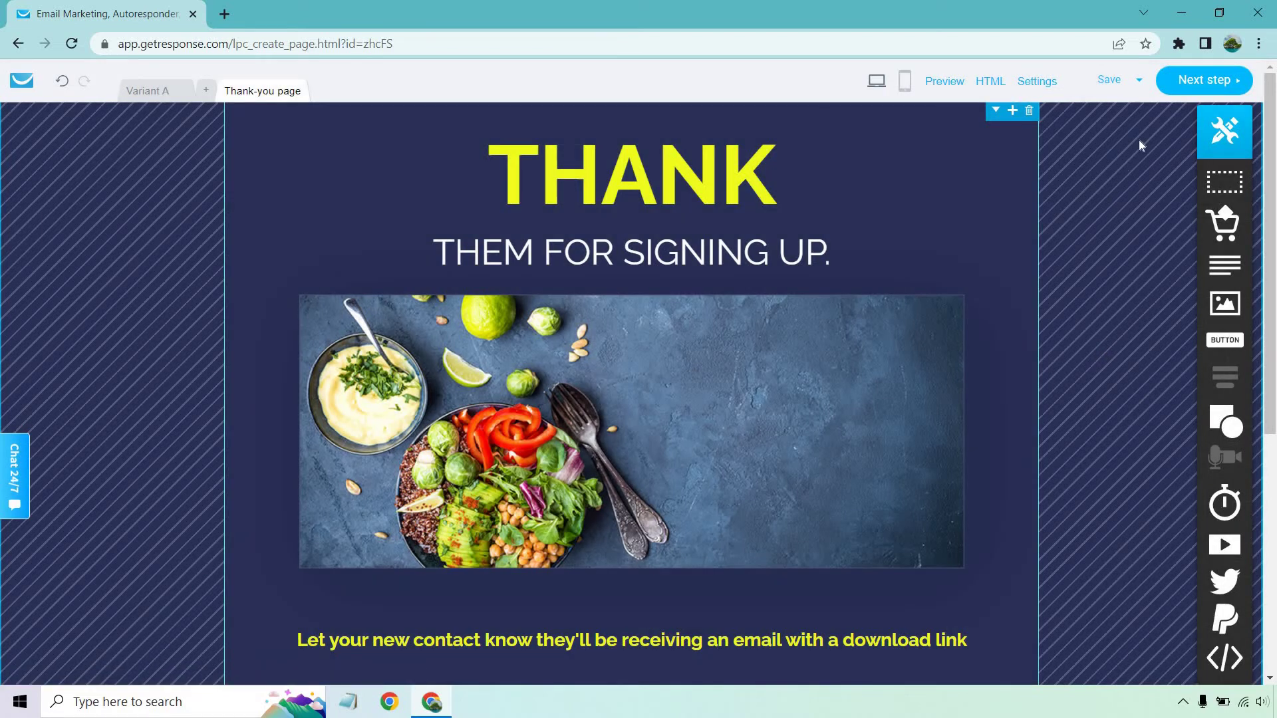
click(1176, 78)
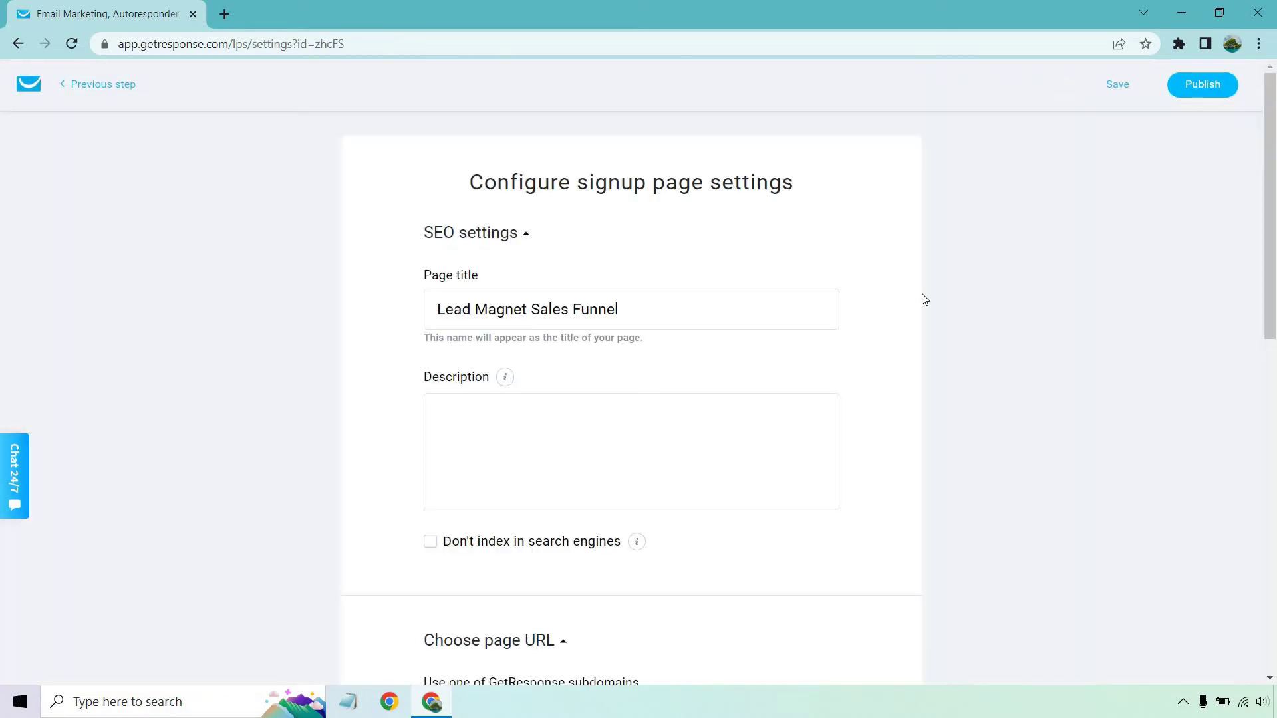
scroll(712, 263, down, 2)
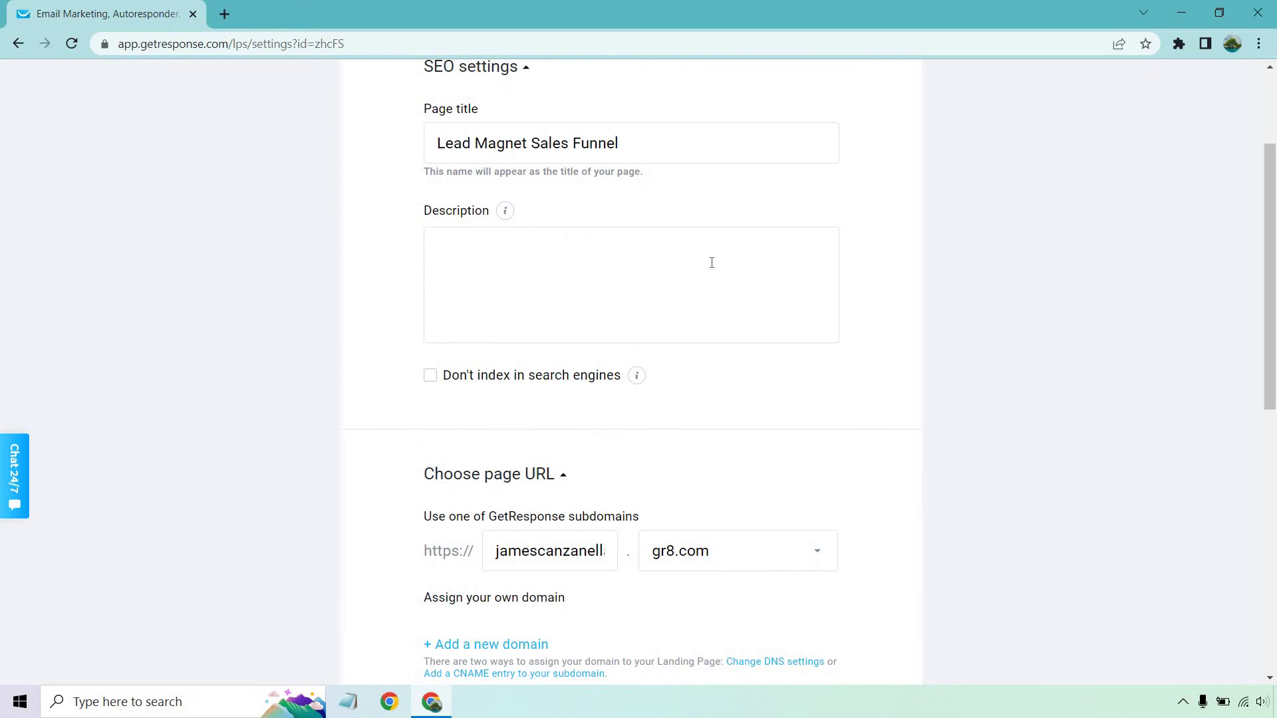
scroll(711, 262, down, 3)
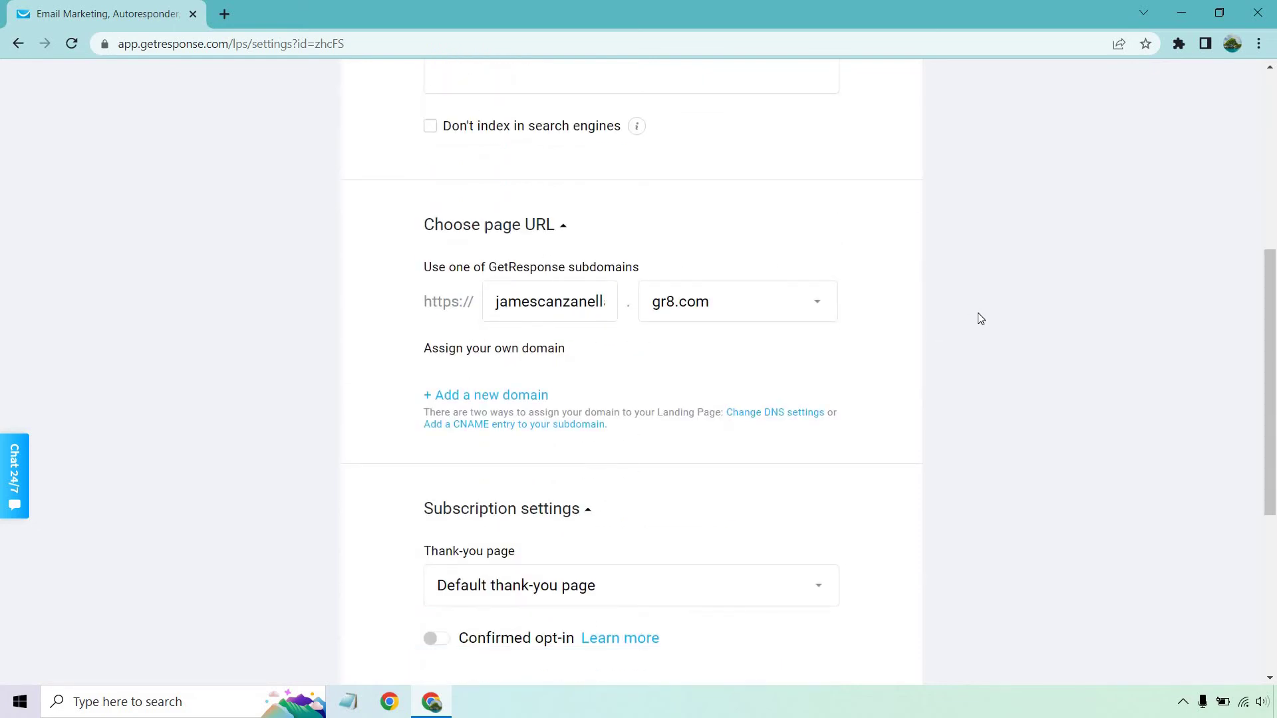
scroll(977, 313, down, 3)
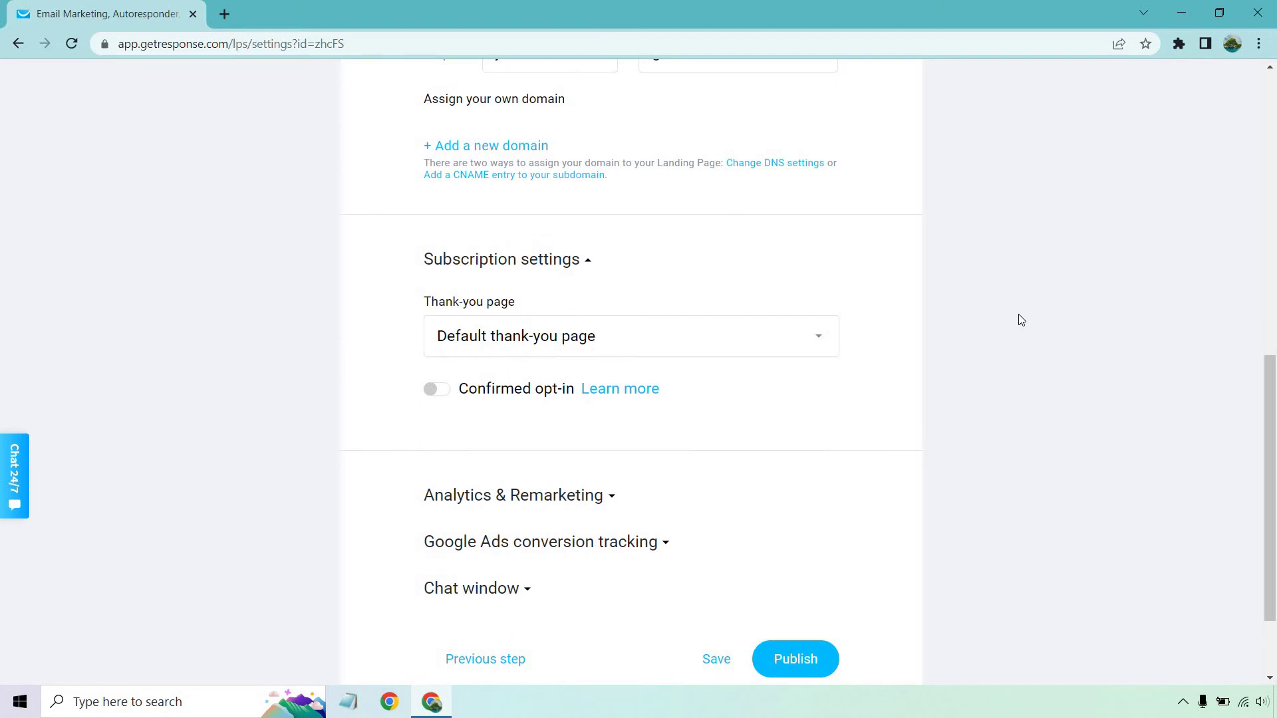
scroll(1021, 320, down, 2)
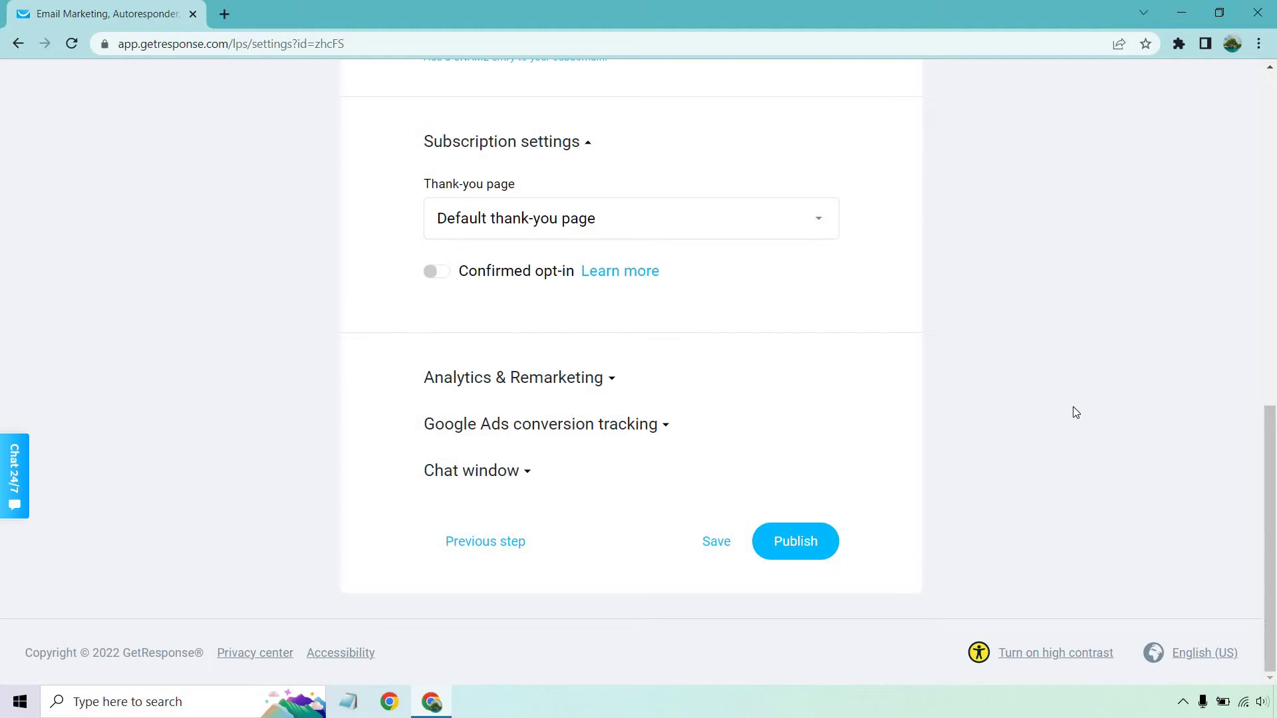
click(813, 545)
Step: Create a download page named 'Thank You Page' from the Lead magnet - General sales funnel template
scroll(1219, 327, down, 3)
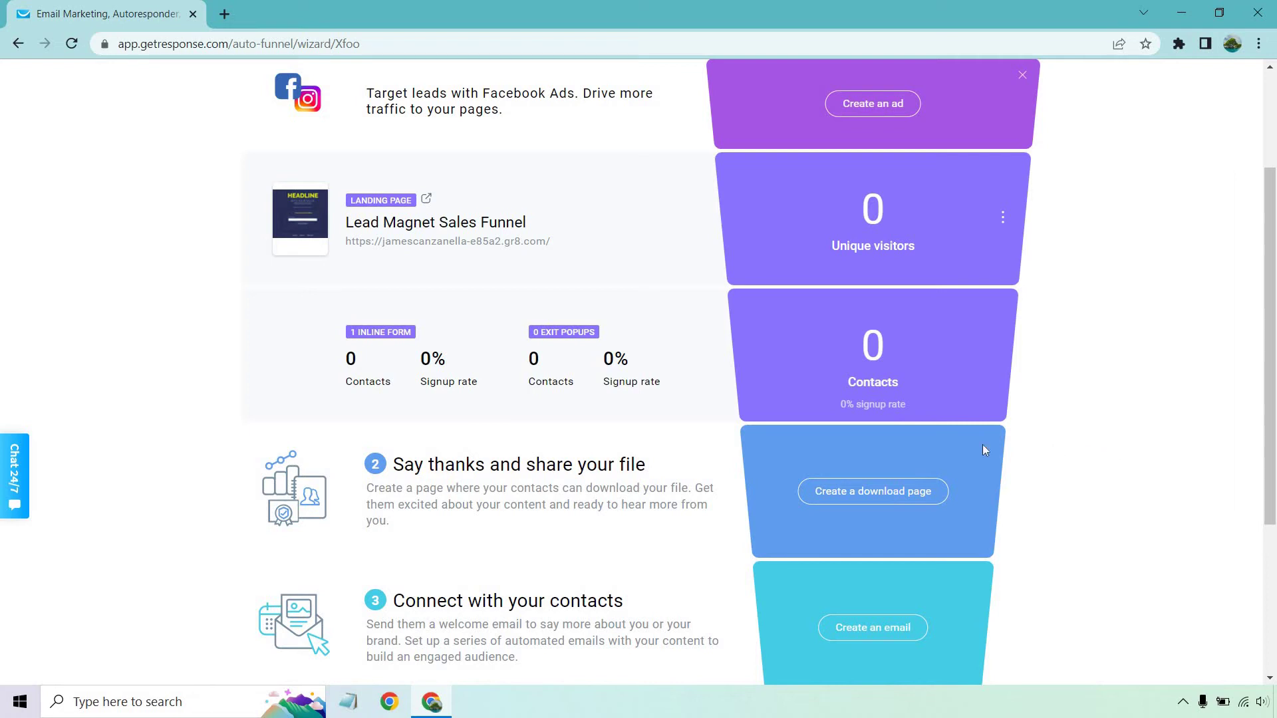
click(879, 493)
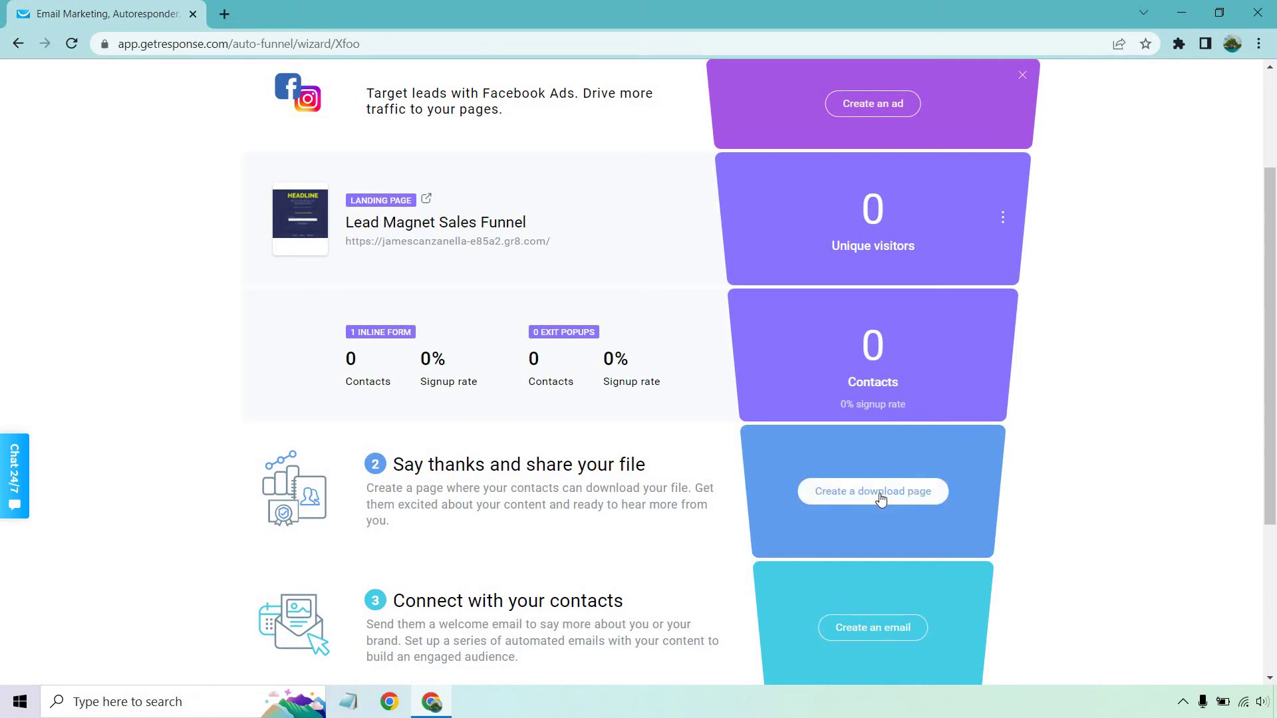
mouse_move(692, 308)
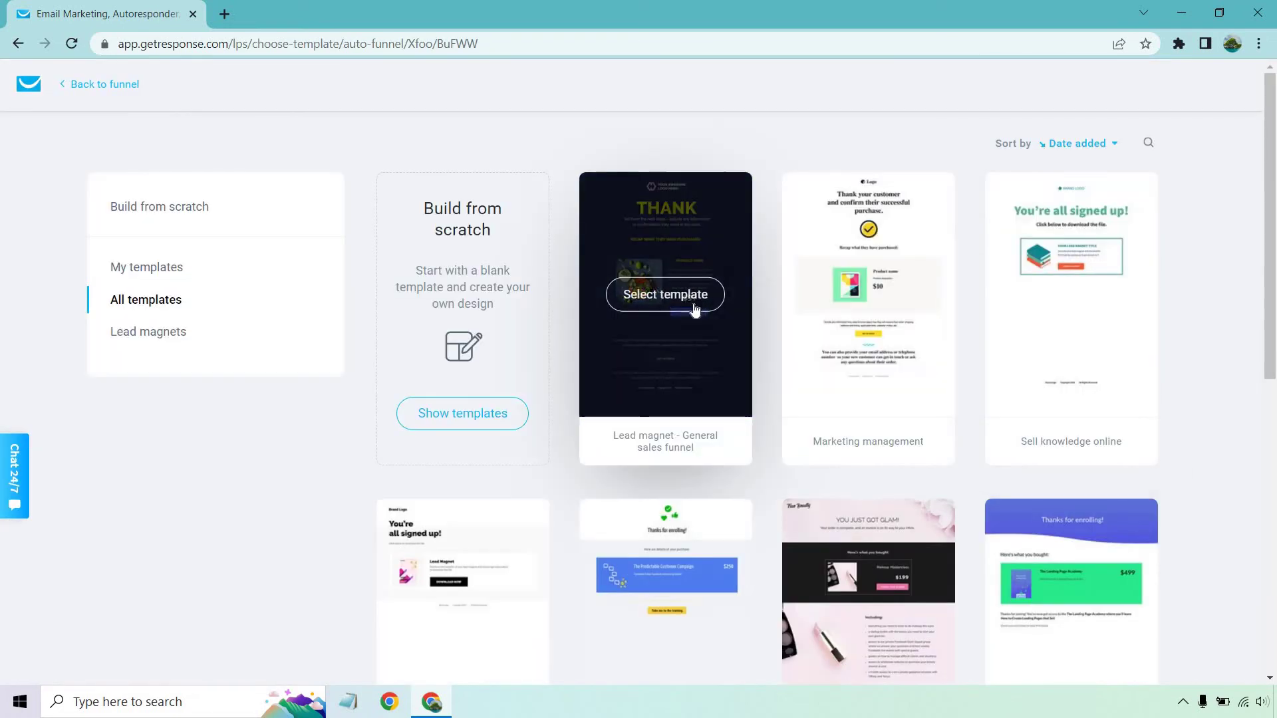
click(660, 293)
text(Thank You Page)
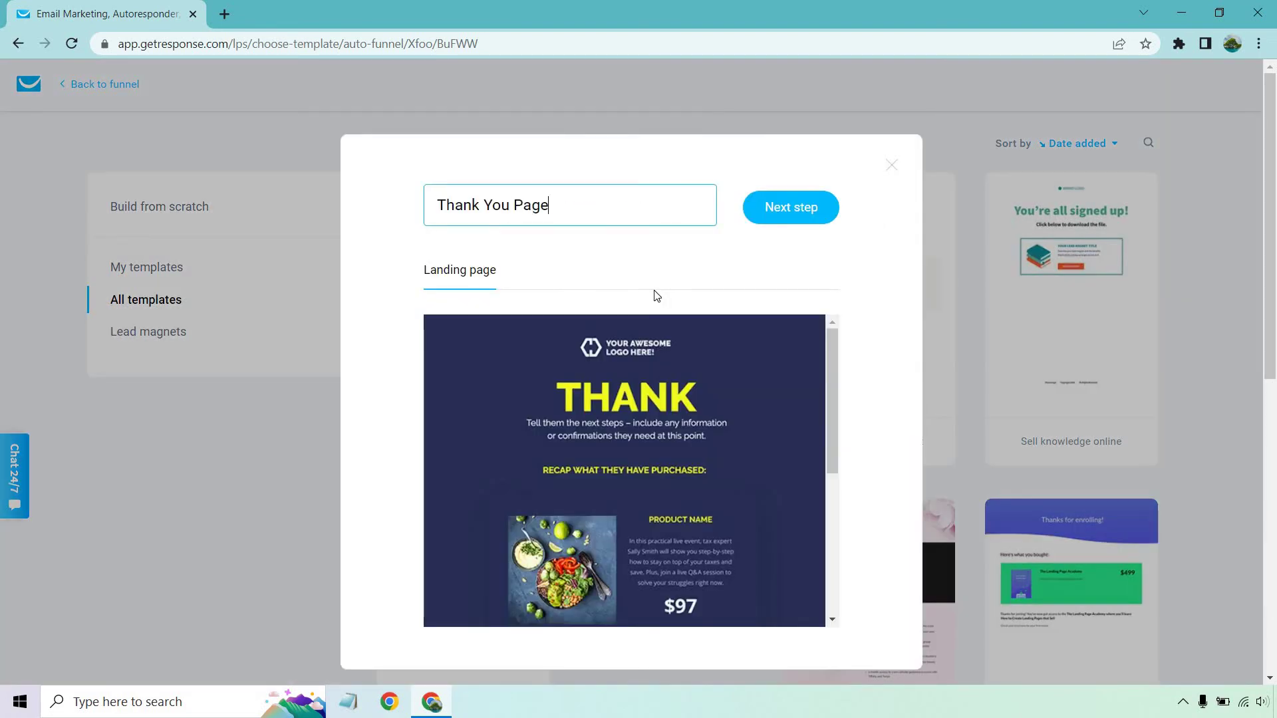
click(771, 224)
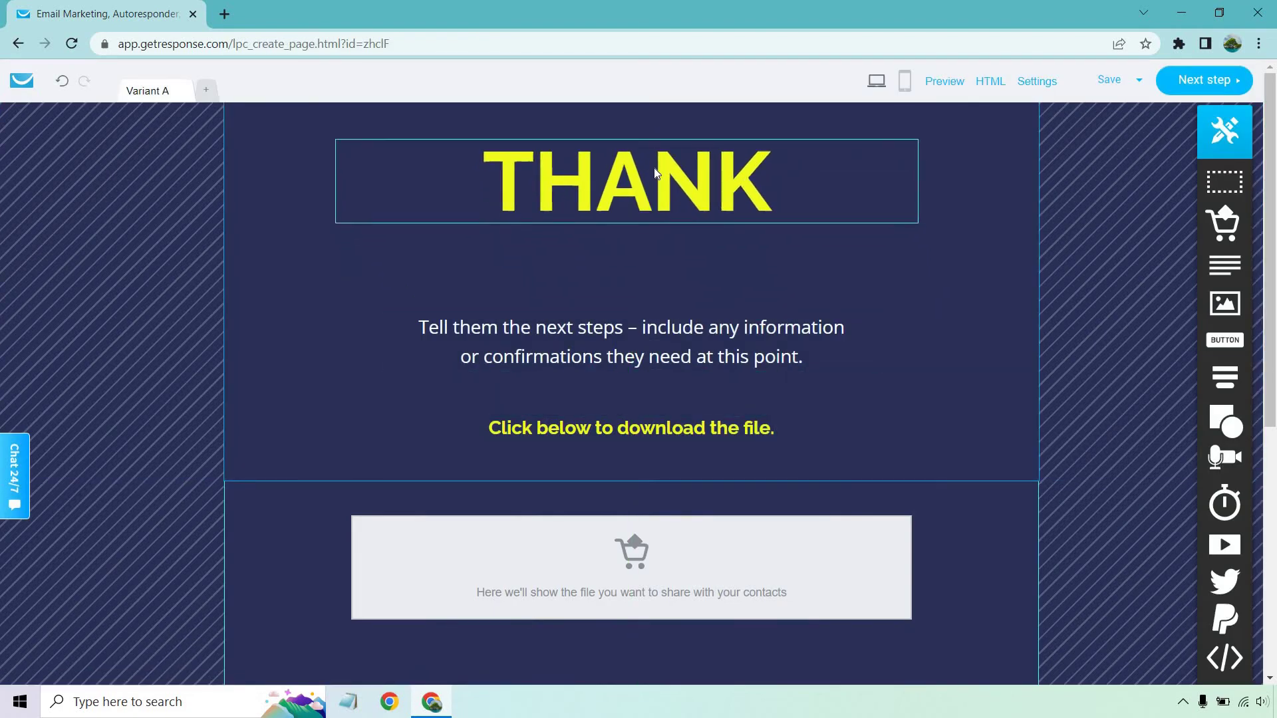
Step: Drag the THANK heading, the next-steps text and the download instruction line upward
drag(661, 157, 657, 157)
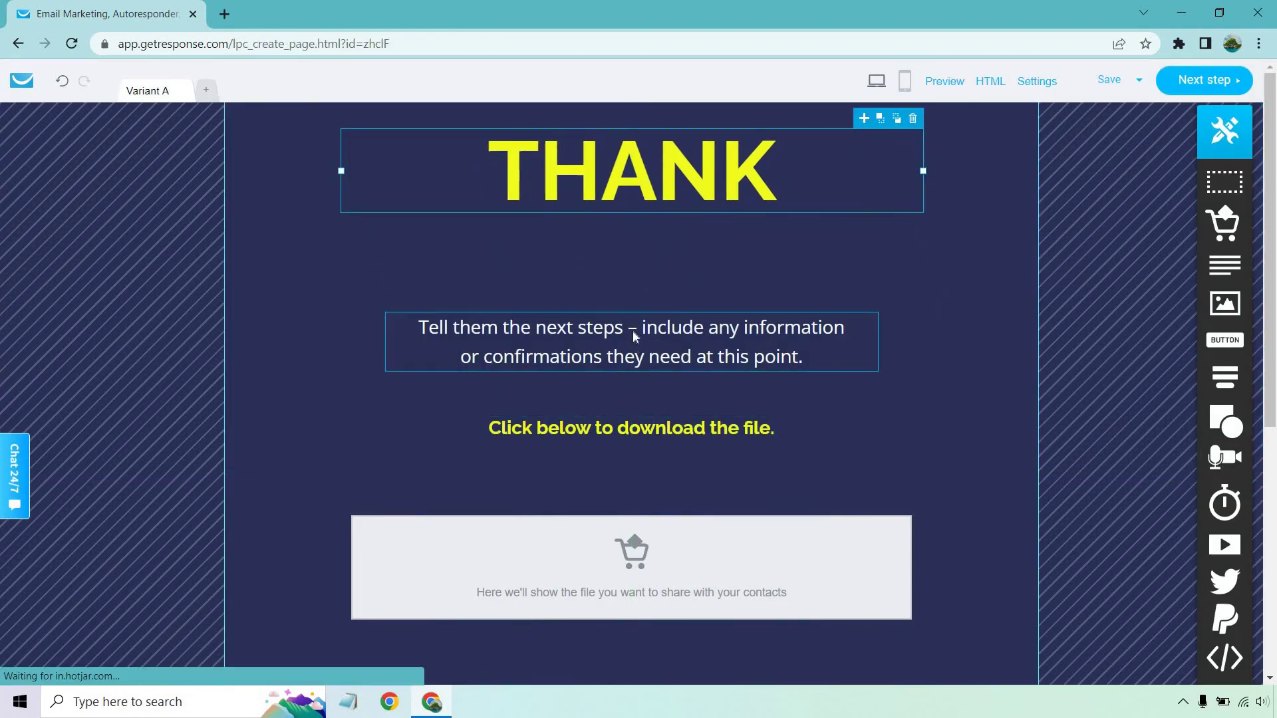
drag(633, 331, 633, 263)
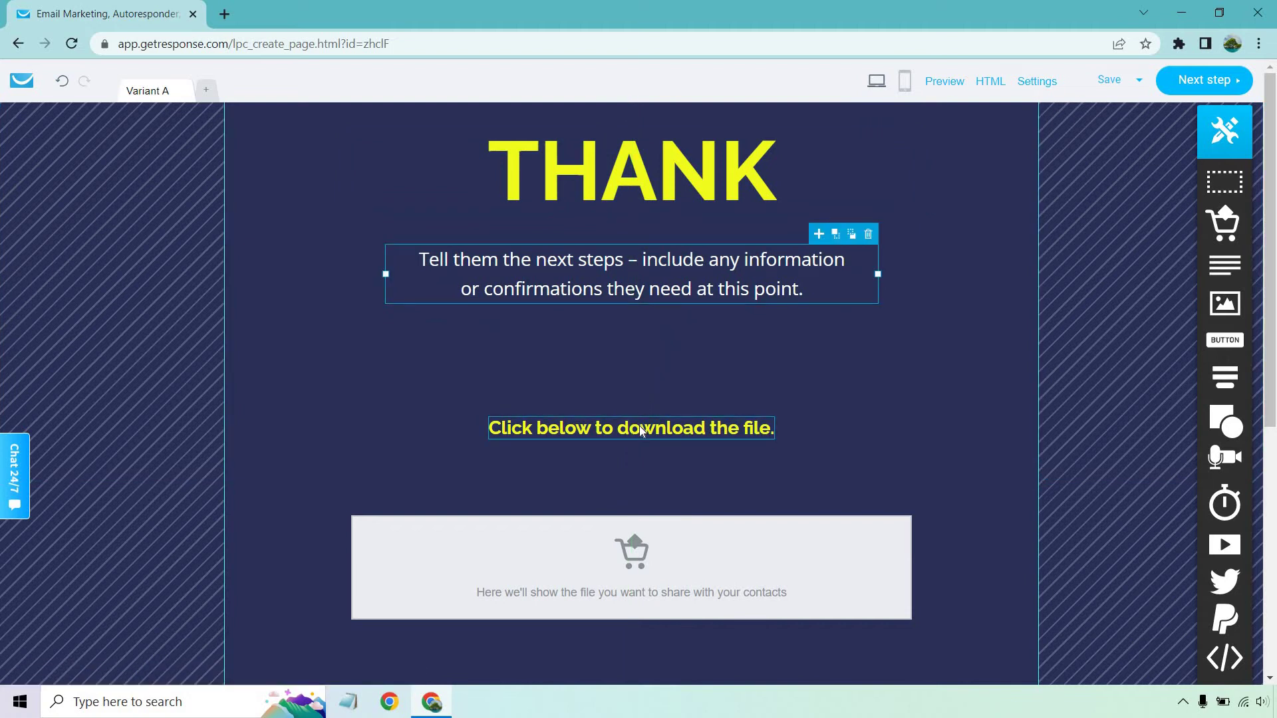
drag(640, 428, 640, 412)
scroll(931, 332, down, 4)
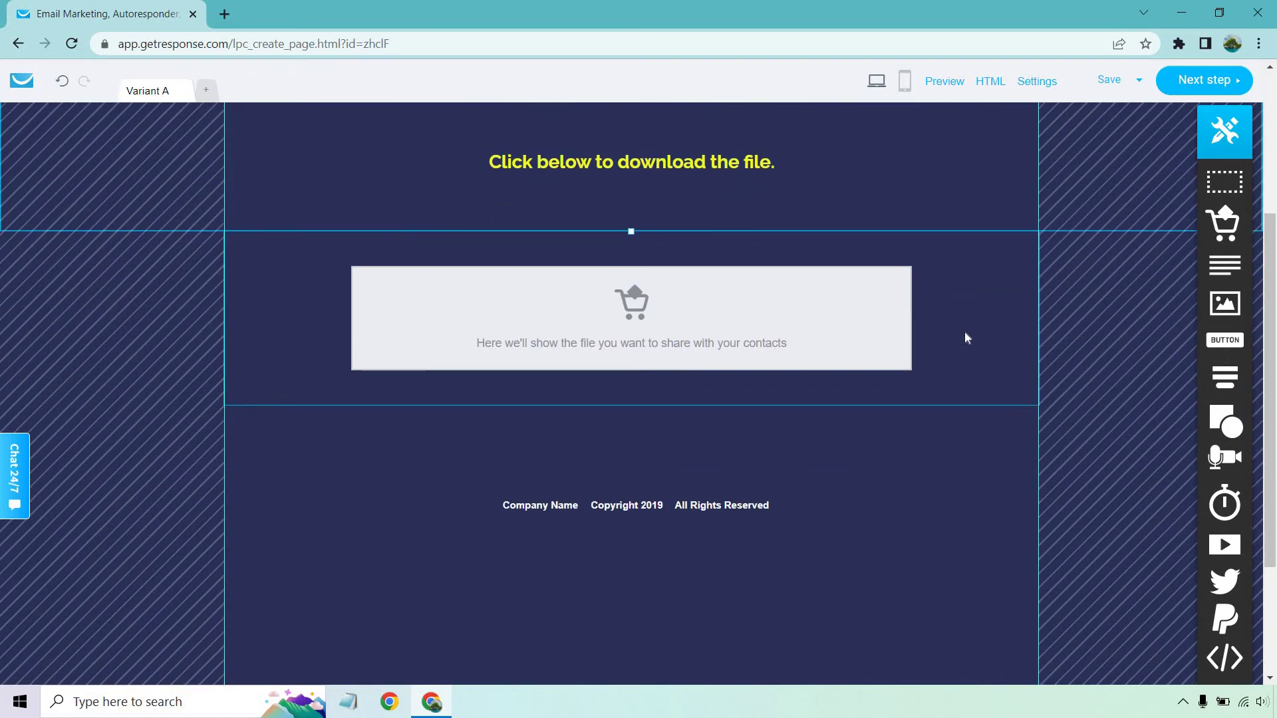
scroll(964, 339, up, 4)
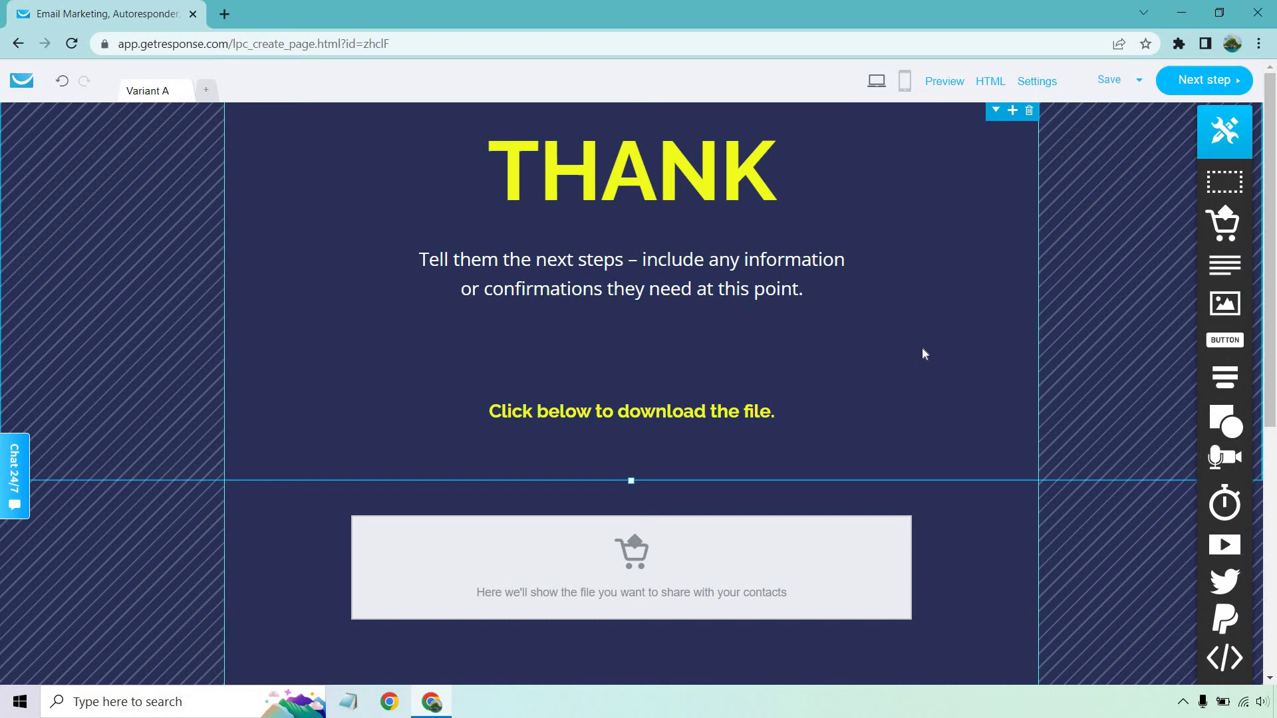
scroll(944, 299, down, 5)
scroll(985, 240, up, 5)
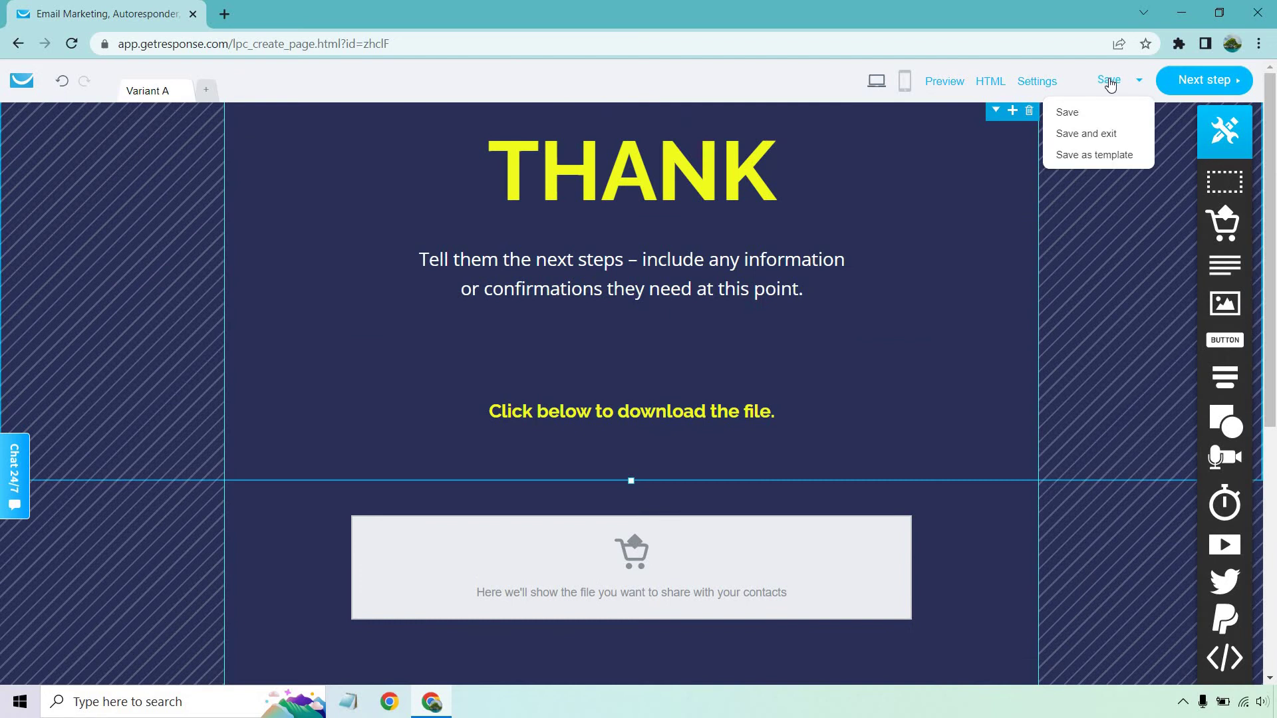
Step: Save the Thank You Page download page edits, then publish it from its settings page
click(1109, 81)
click(1198, 80)
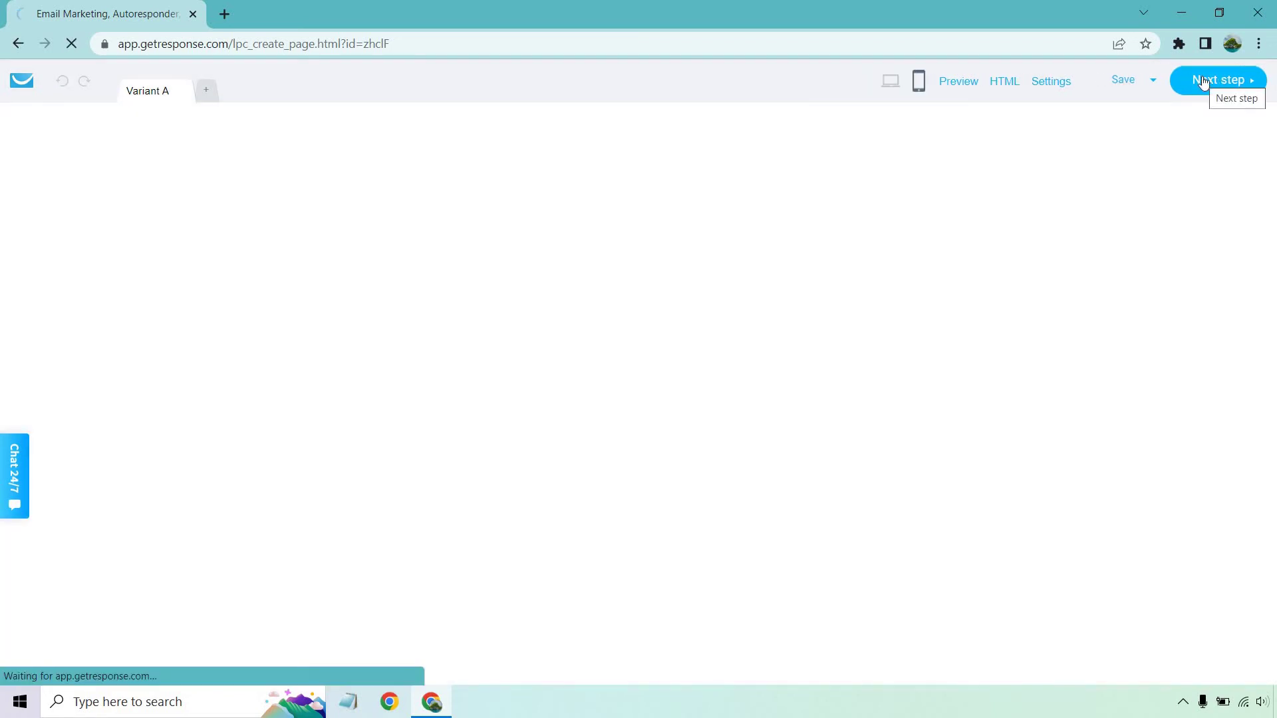
scroll(1064, 161, down, 3)
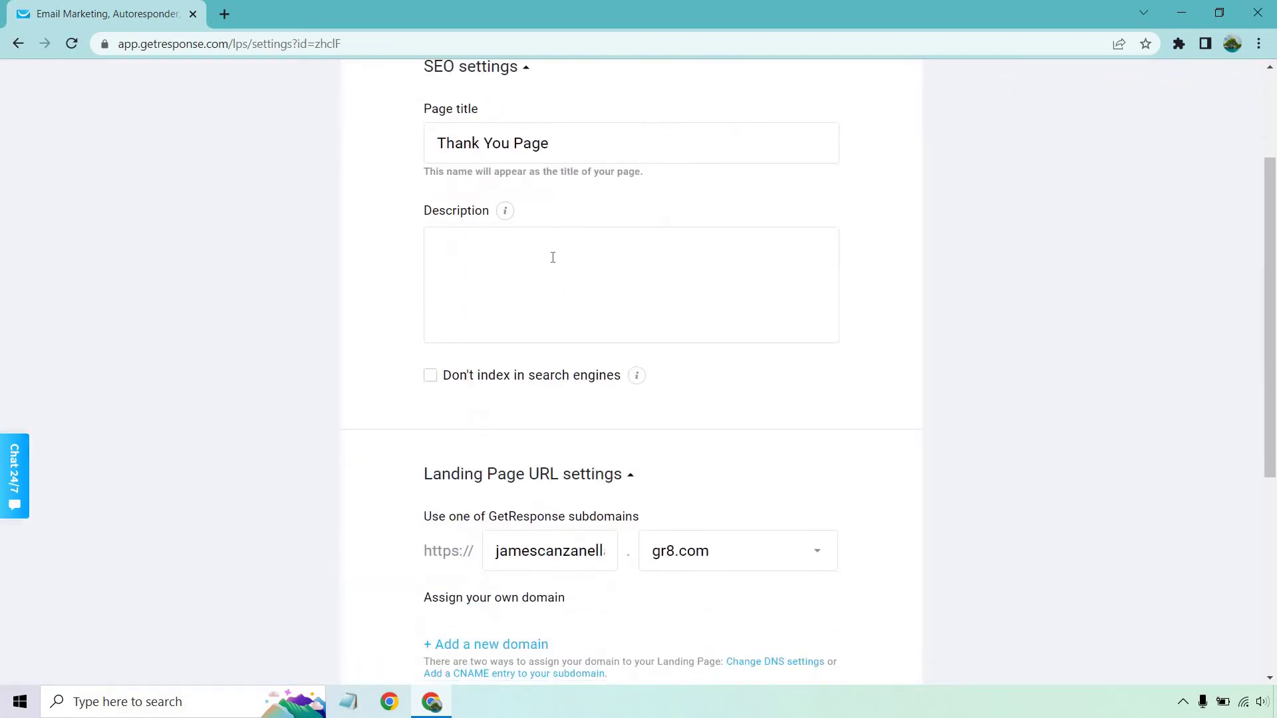
scroll(590, 305, down, 2)
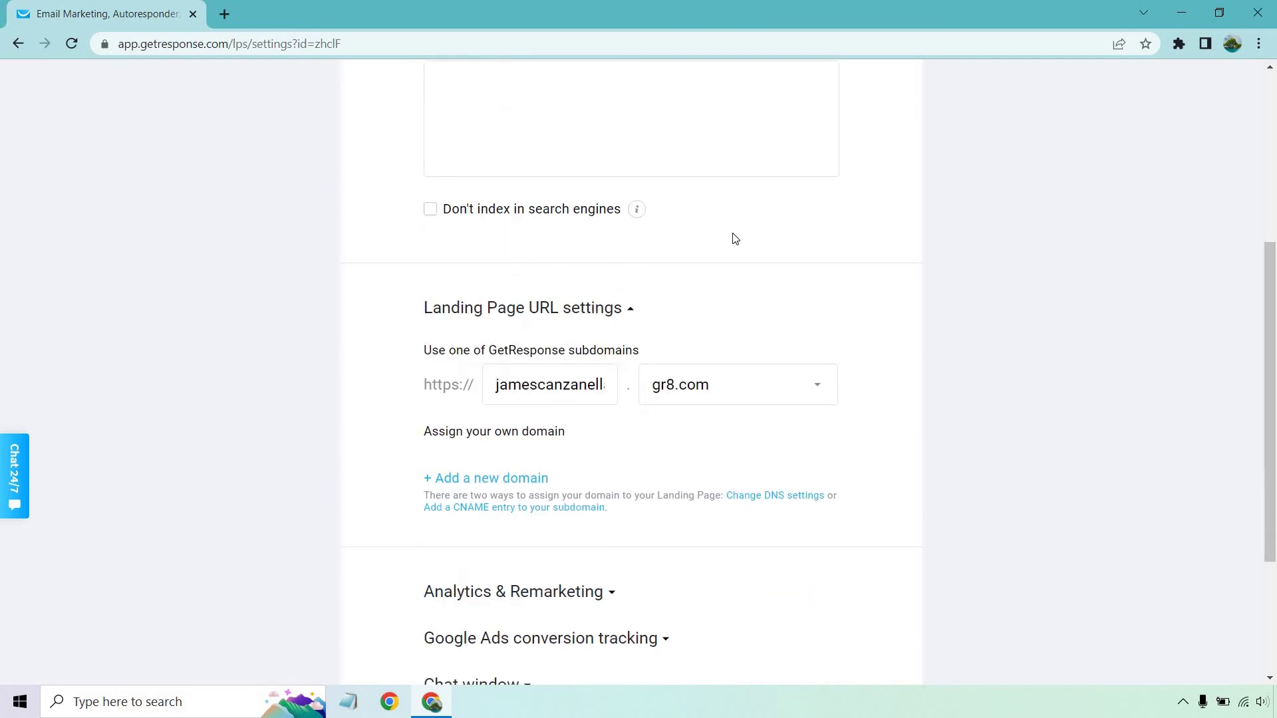
scroll(1026, 238, down, 3)
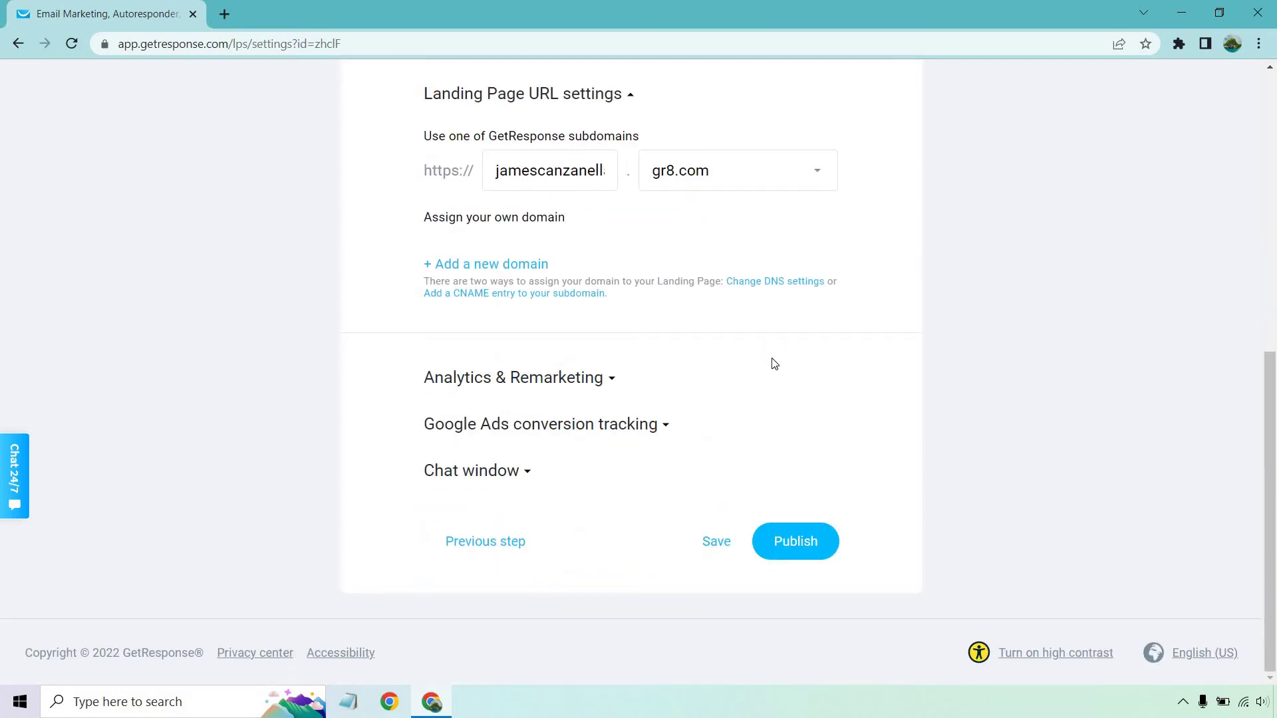
click(812, 549)
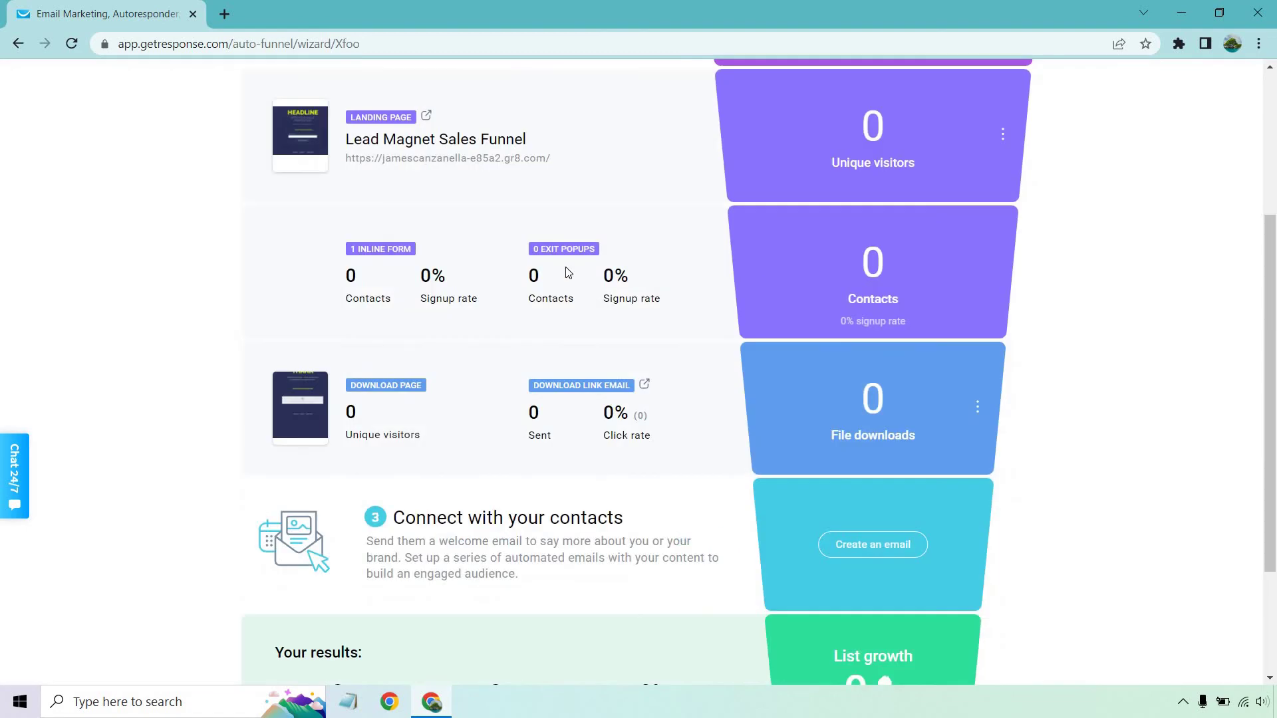
click(646, 385)
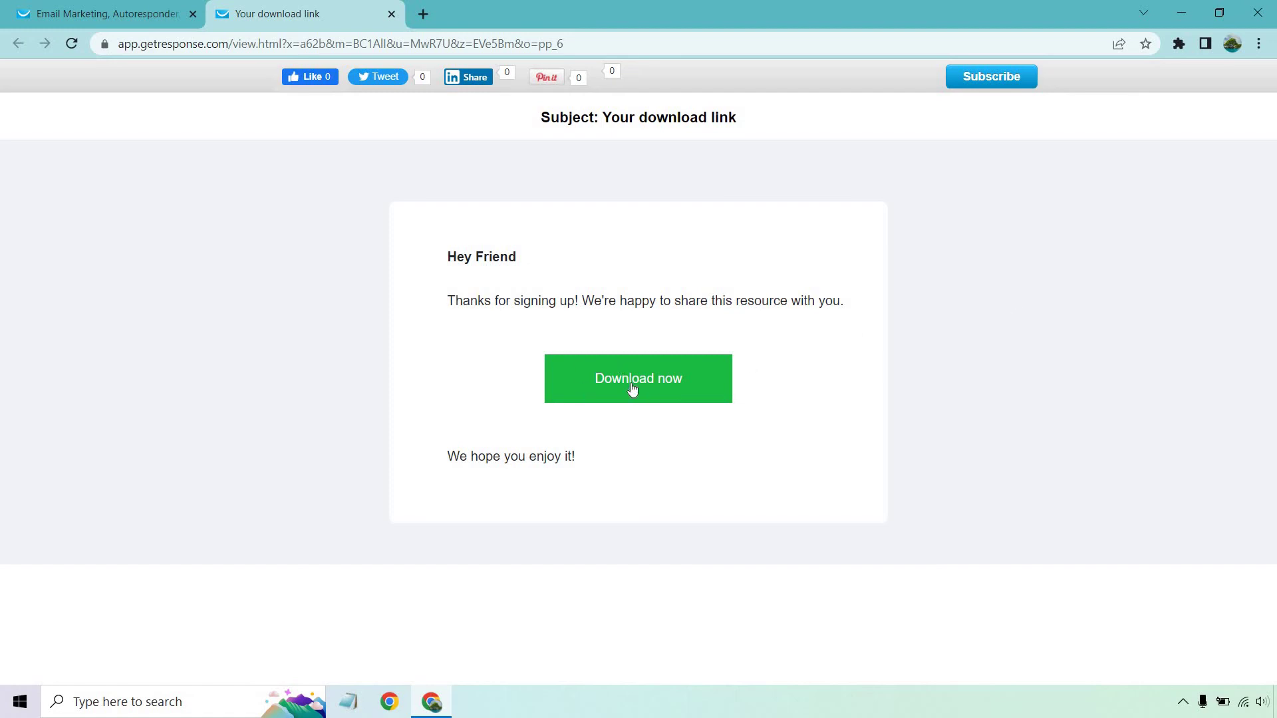
click(392, 14)
click(981, 406)
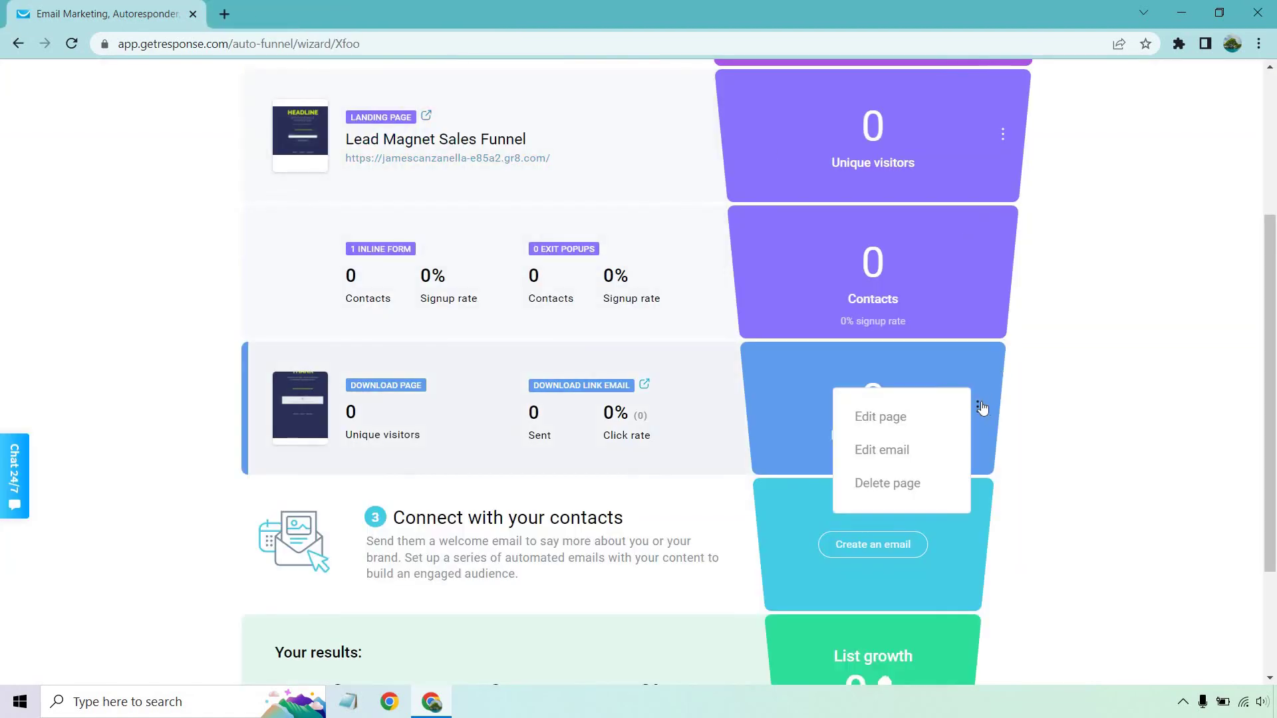
click(981, 406)
click(977, 407)
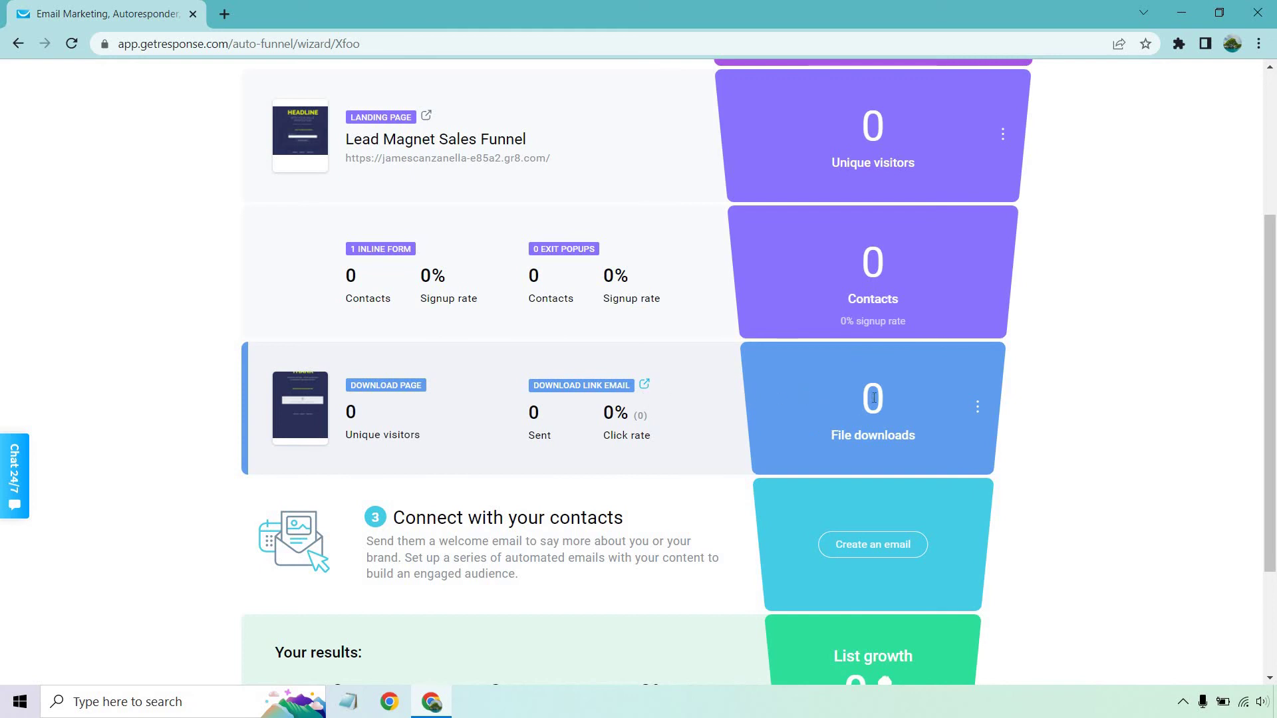
scroll(1197, 300, down, 1)
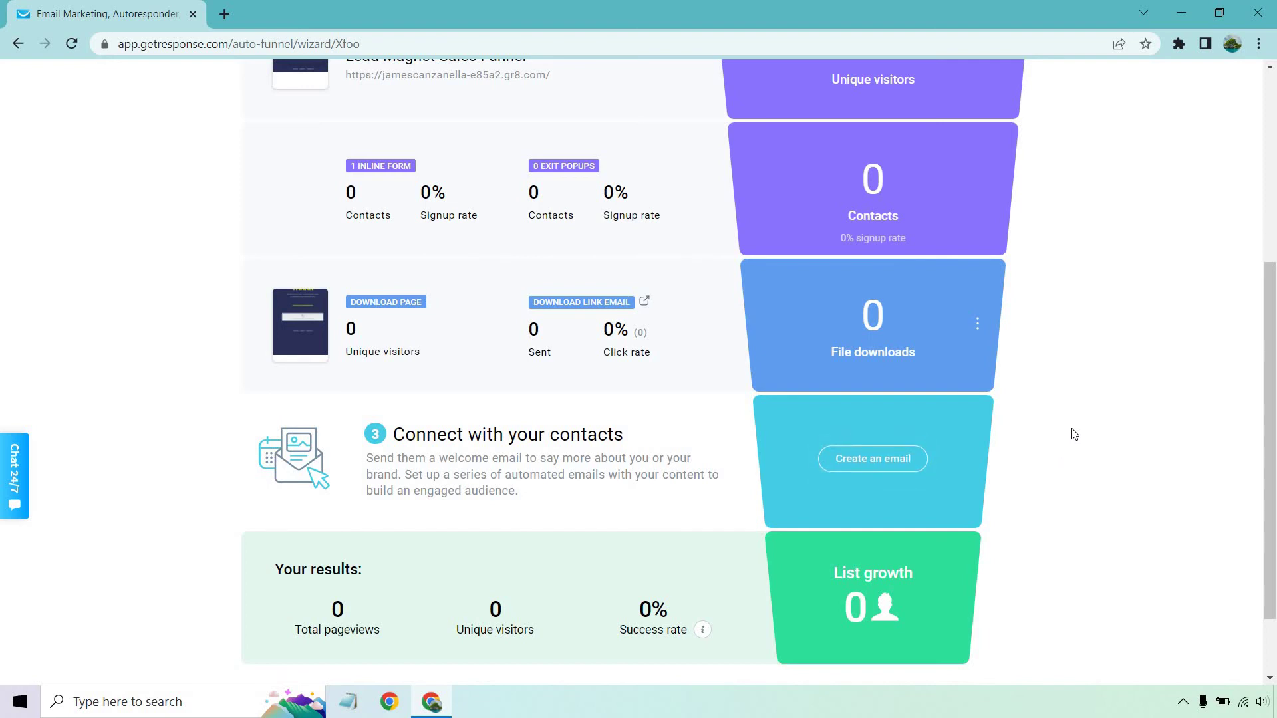
scroll(1082, 409, up, 1)
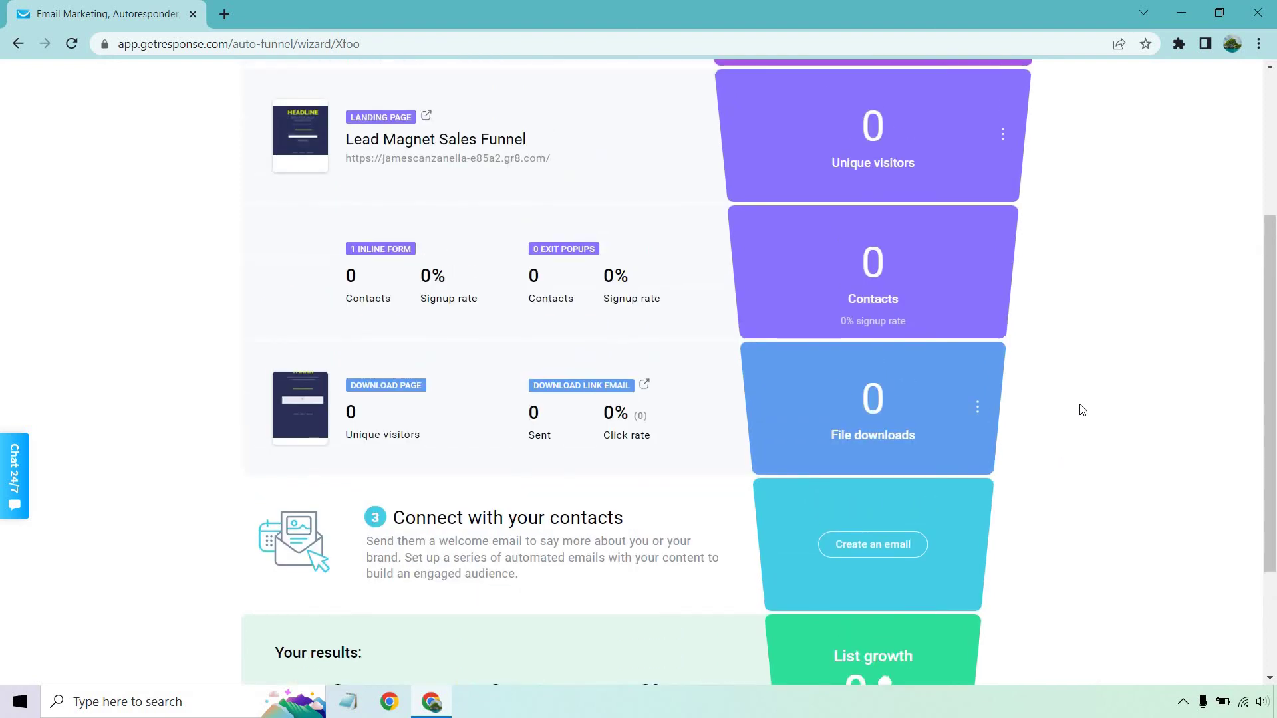
scroll(1082, 409, up, 1)
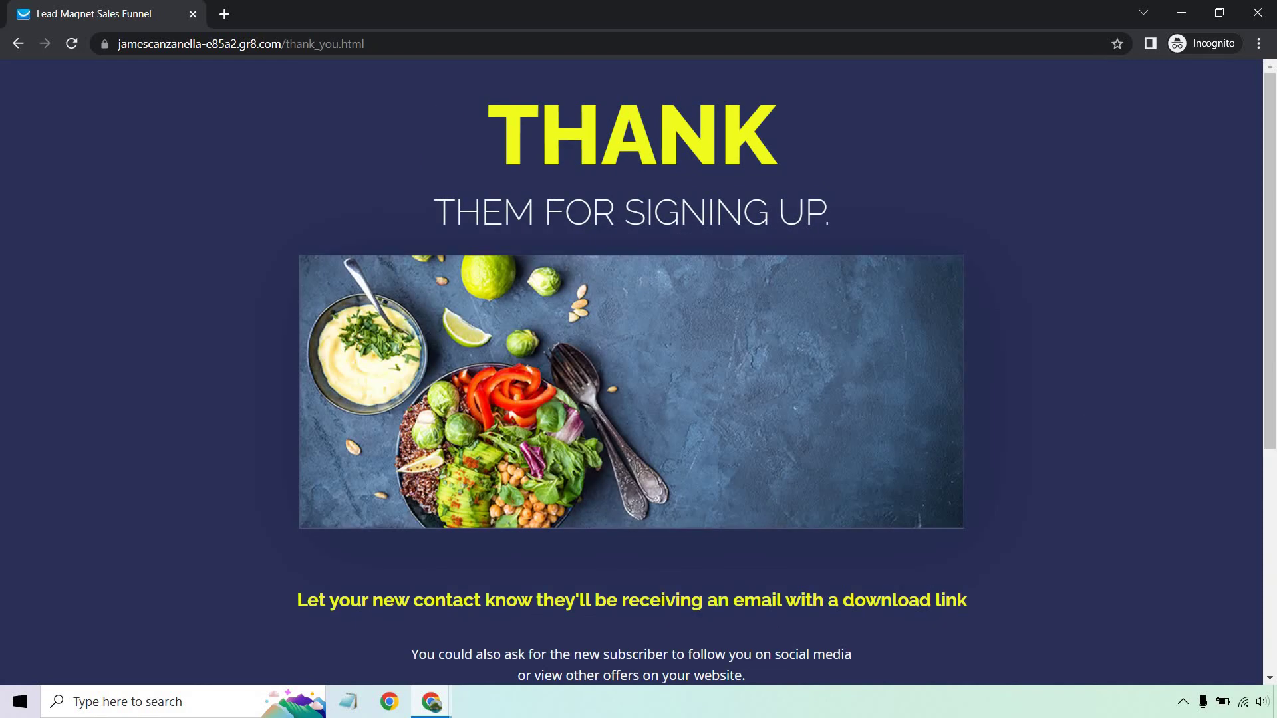
Step: Scroll through the live thank-you page, then bring up the window with the live download page
scroll(1117, 266, down, 3)
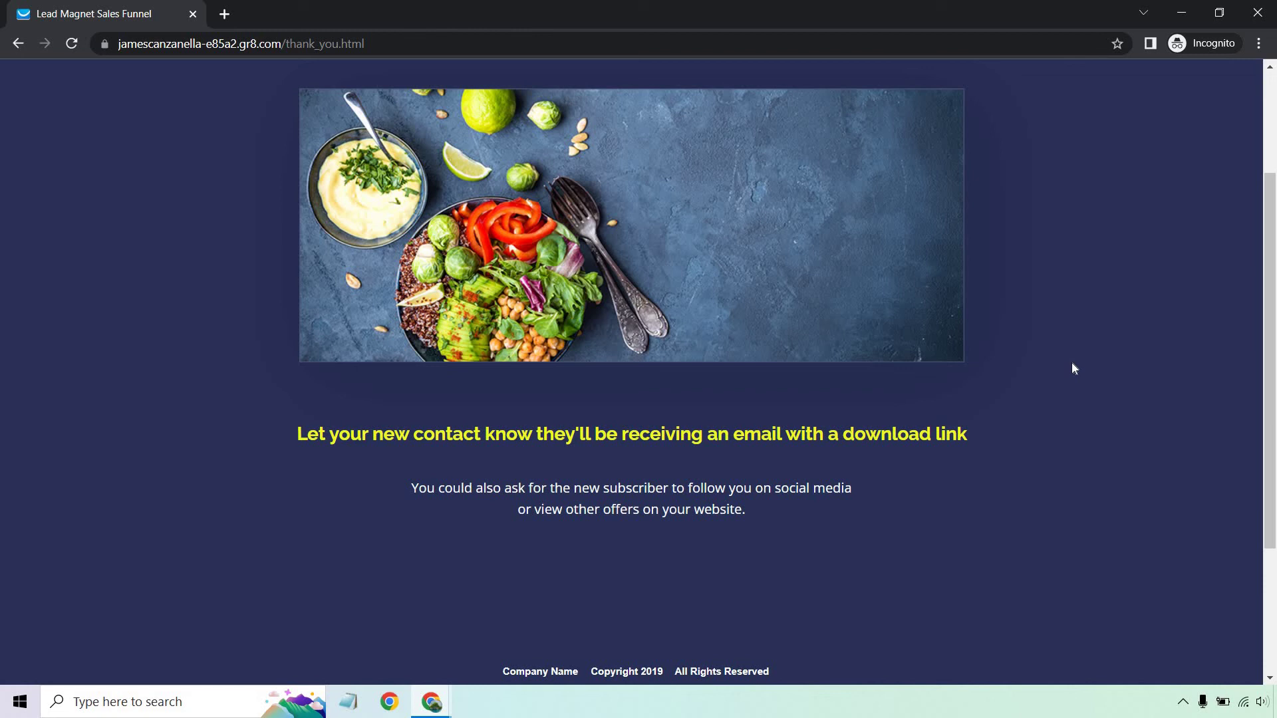
scroll(1072, 363, up, 3)
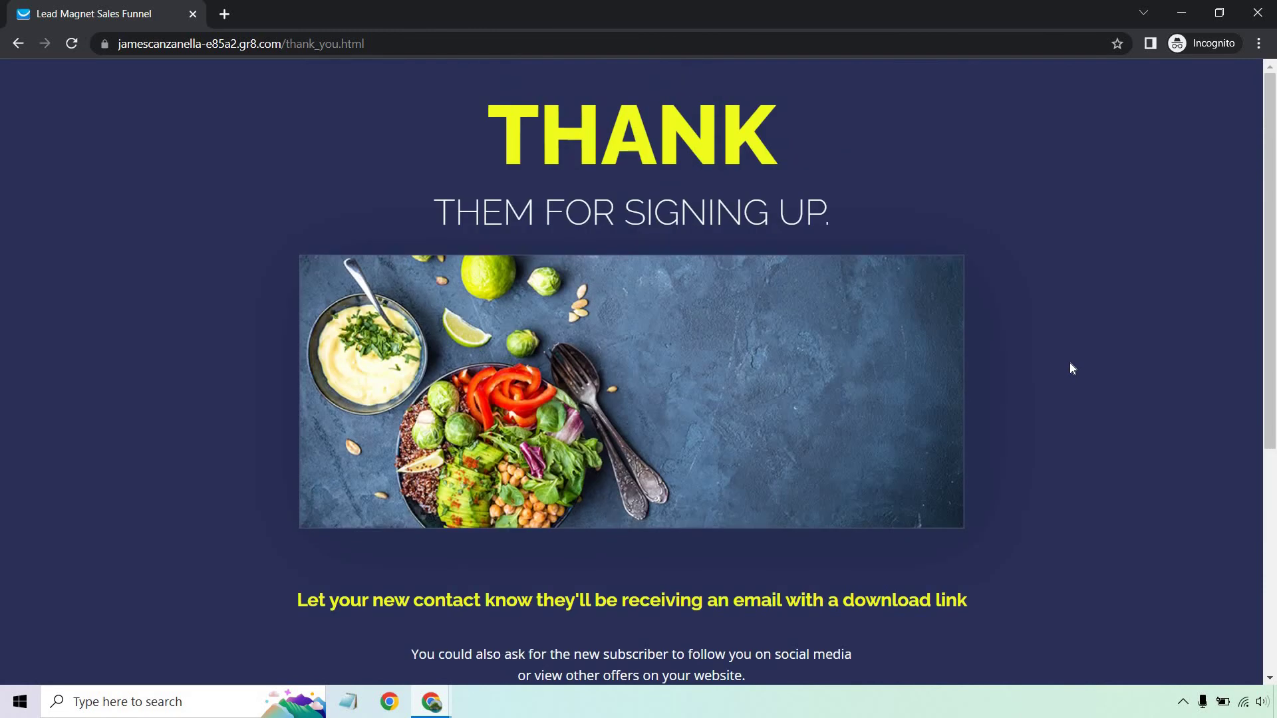
click(389, 702)
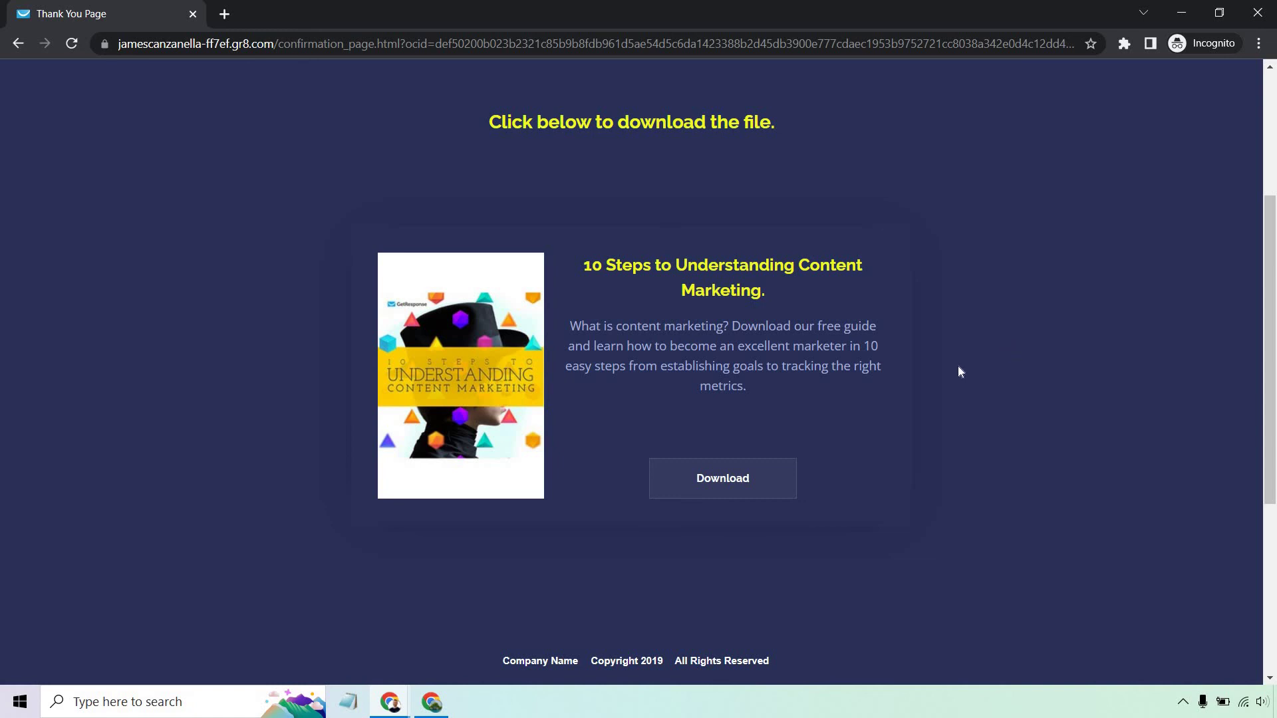
Step: Use the Download button to get the '10 Steps to Understanding Content Marketing' PDF
click(730, 479)
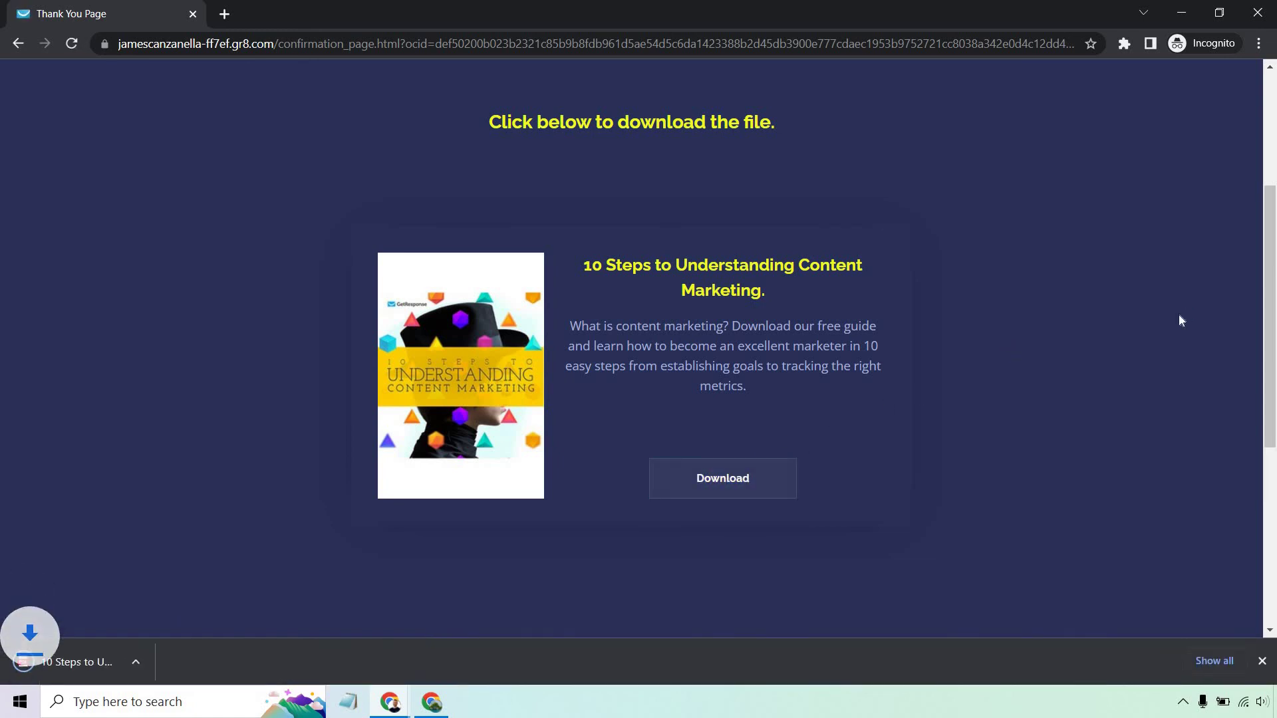